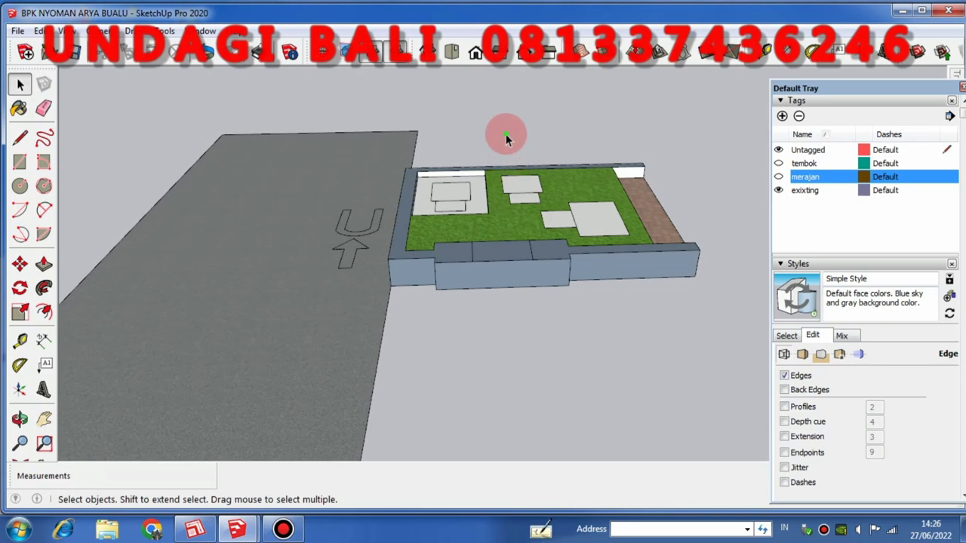
Step: Examine the walled grass compound beside the asphalt road from the front, the road side and the paved side
{"action": "scroll", "coordinate": [394, 237], "scroll_direction": "down", "scroll_amount": 3}
{"action": "middle_click_drag", "start_coordinate": [395, 237], "coordinate": [497, 246]}
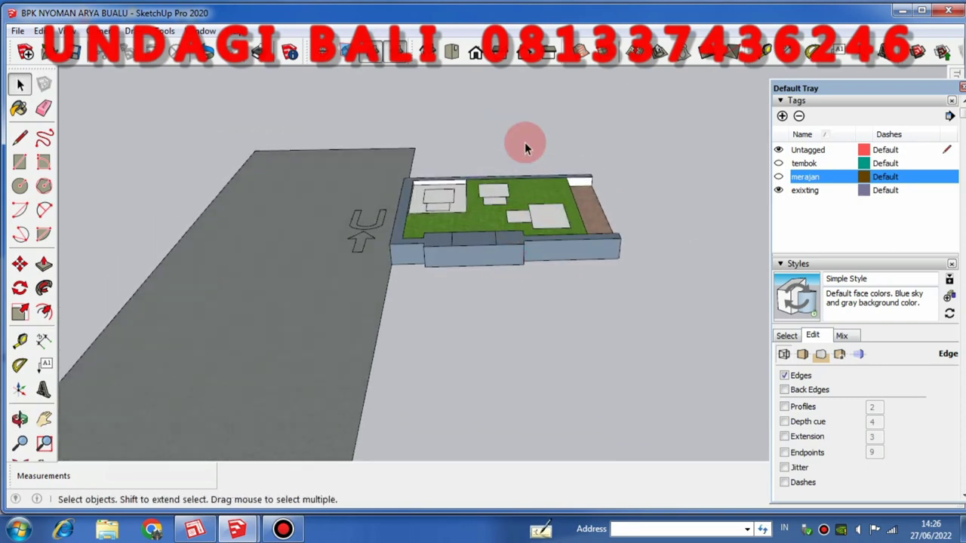
{"action": "middle_click_drag", "start_coordinate": [423, 240], "coordinate": [528, 226]}
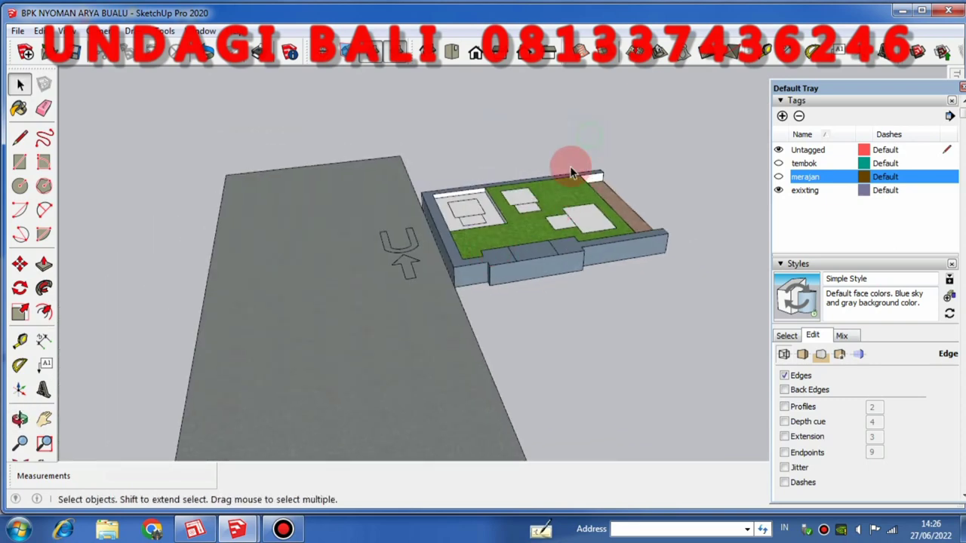
{"action": "middle_click_drag", "start_coordinate": [546, 281], "coordinate": [660, 153]}
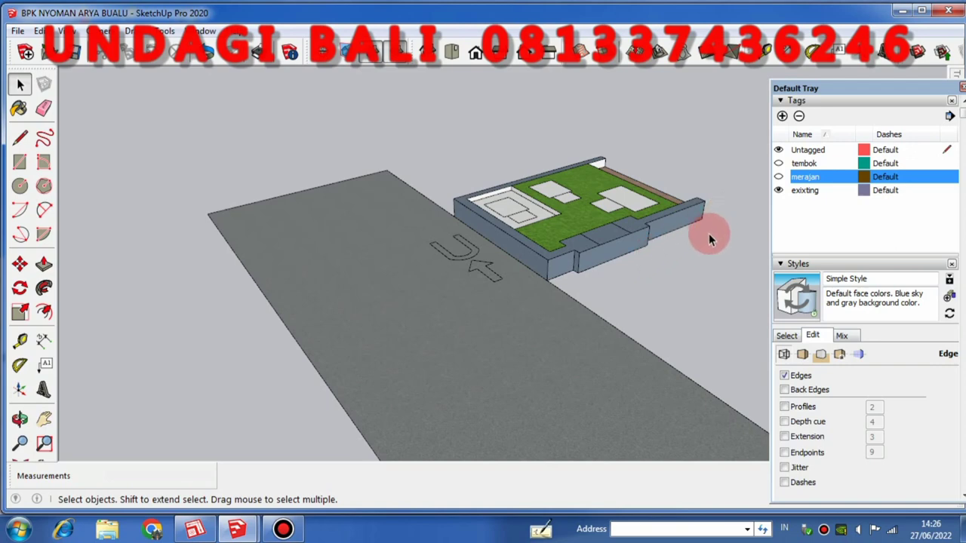
{"action": "middle_click_drag", "start_coordinate": [708, 233], "coordinate": [580, 149]}
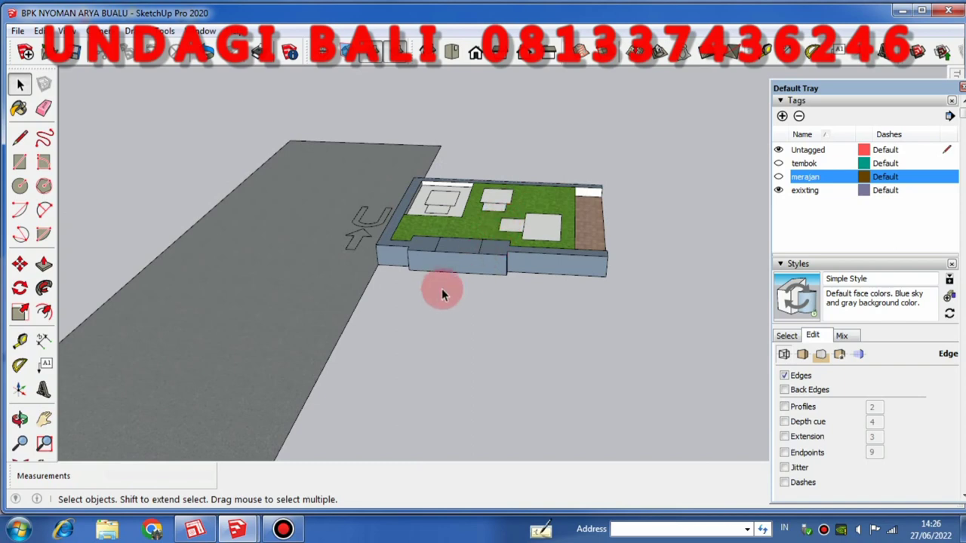
{"action": "middle_click_drag", "start_coordinate": [550, 286], "coordinate": [548, 132]}
{"action": "scroll", "coordinate": [540, 185], "scroll_direction": "up", "scroll_amount": 2}
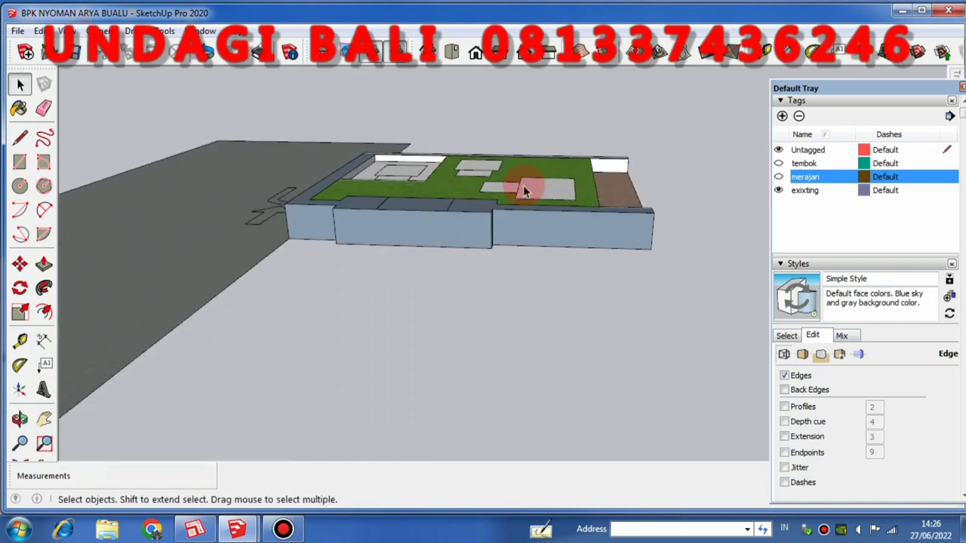
{"action": "middle_click_drag", "start_coordinate": [375, 189], "coordinate": [437, 147]}
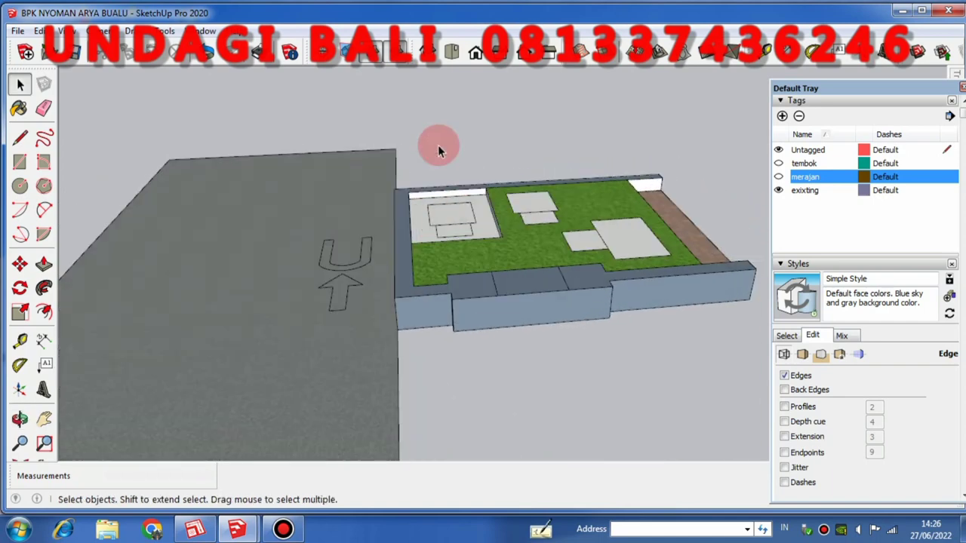
{"action": "scroll", "coordinate": [395, 145], "scroll_direction": "down", "scroll_amount": 3}
{"action": "middle_click_drag", "start_coordinate": [488, 167], "coordinate": [326, 197]}
{"action": "scroll", "coordinate": [397, 179], "scroll_direction": "up", "scroll_amount": 2}
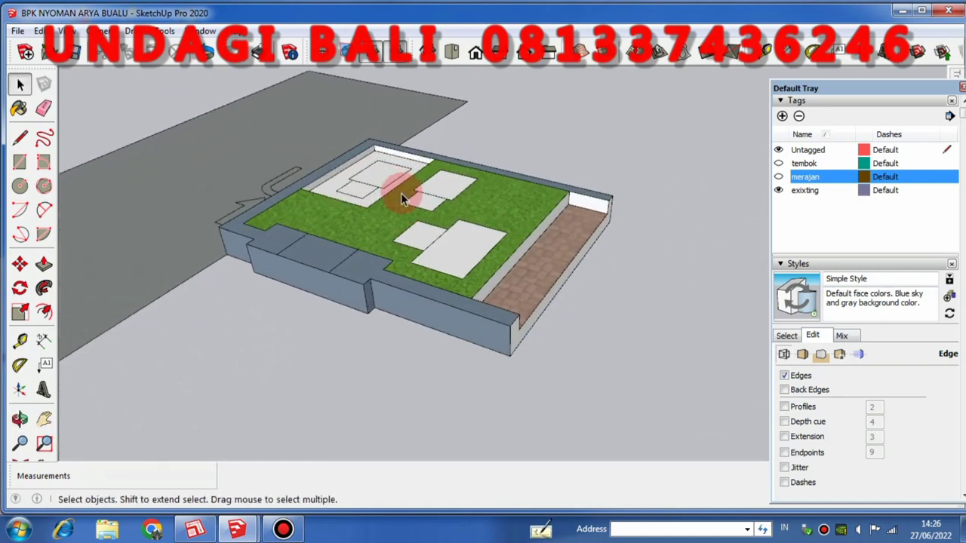
{"action": "middle_click_drag", "start_coordinate": [397, 179], "coordinate": [629, 192]}
{"action": "scroll", "coordinate": [475, 329], "scroll_direction": "up", "scroll_amount": 1}
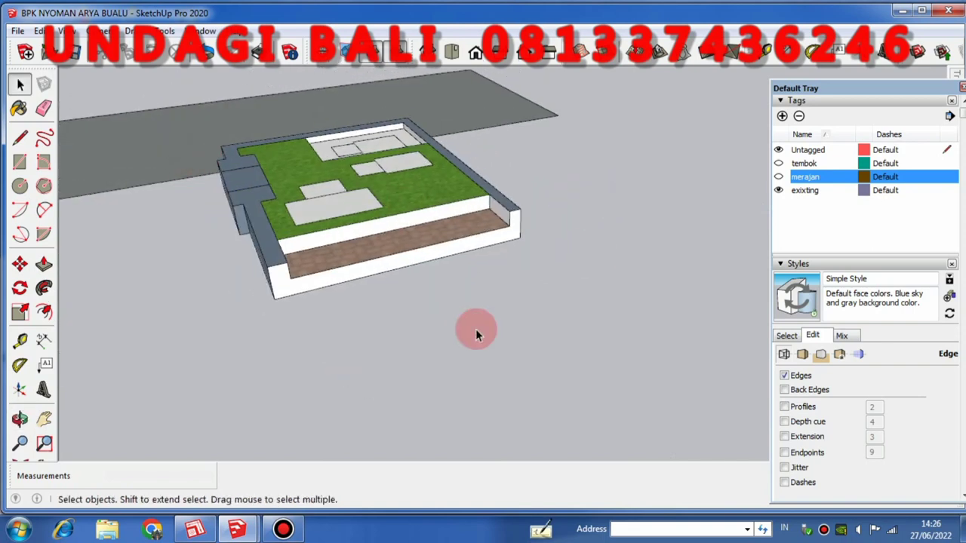
{"action": "scroll", "coordinate": [323, 227], "scroll_direction": "up", "scroll_amount": 2}
{"action": "middle_click_drag", "start_coordinate": [322, 223], "coordinate": [446, 216]}
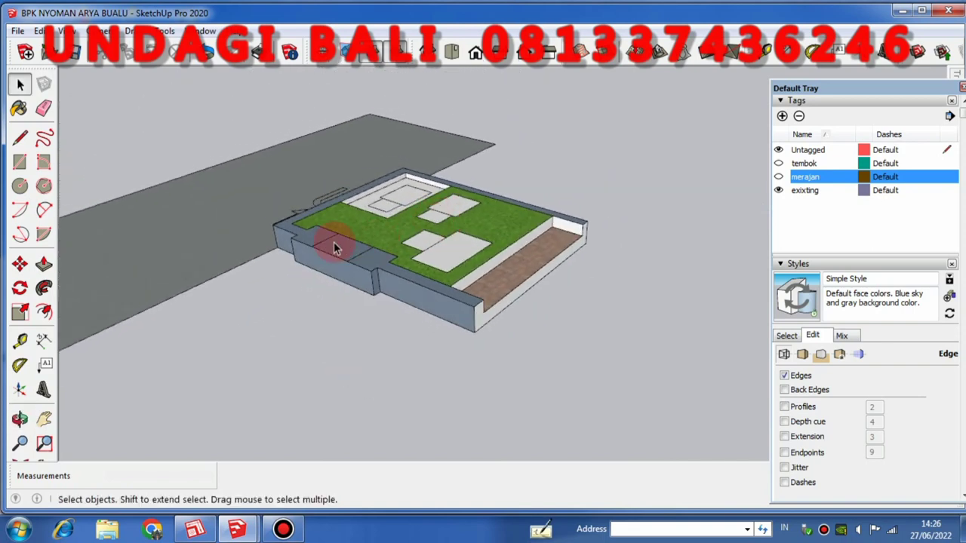
{"action": "scroll", "coordinate": [334, 243], "scroll_direction": "up", "scroll_amount": 2}
{"action": "middle_click_drag", "start_coordinate": [335, 241], "coordinate": [491, 231]}
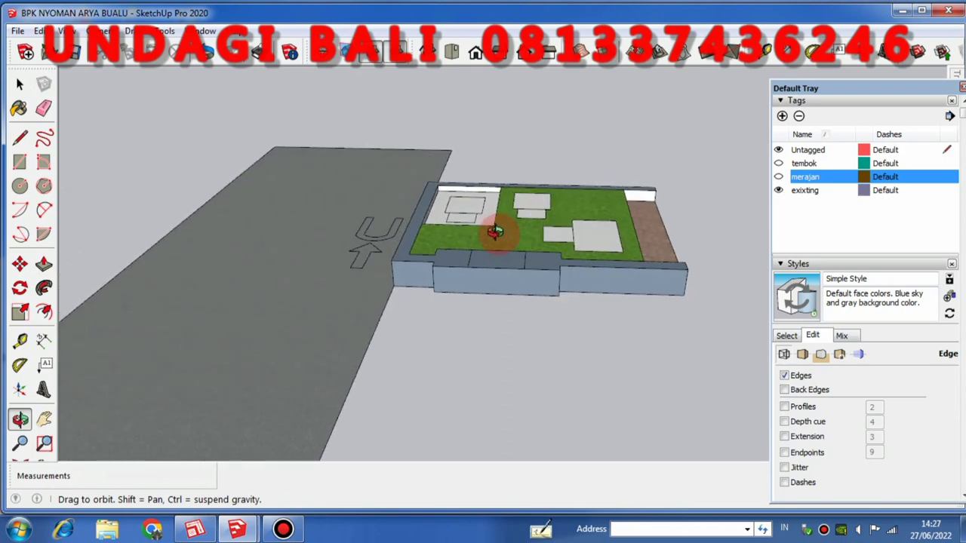
{"action": "scroll", "coordinate": [414, 291], "scroll_direction": "up", "scroll_amount": 1}
{"action": "scroll", "coordinate": [325, 265], "scroll_direction": "down", "scroll_amount": 1}
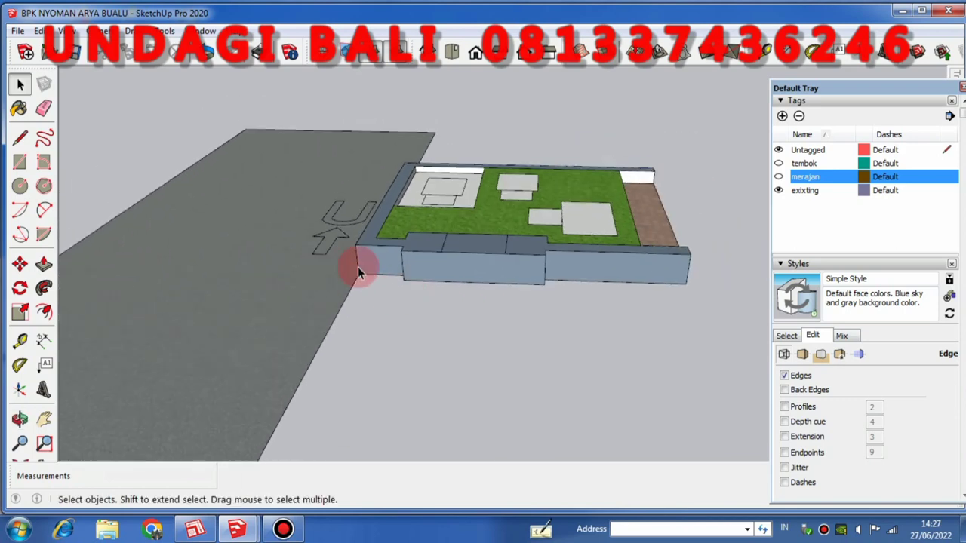
{"action": "middle_click_drag", "start_coordinate": [321, 272], "coordinate": [447, 249]}
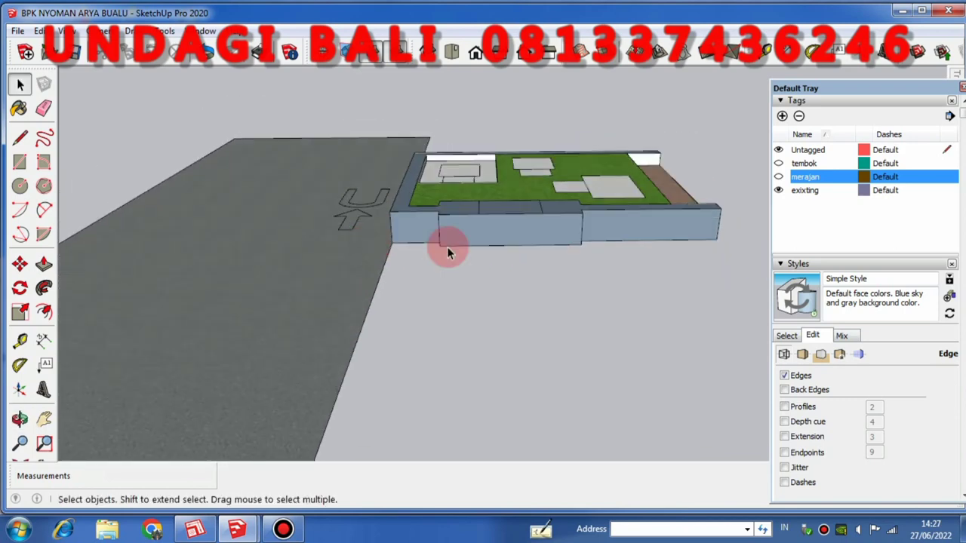
{"action": "scroll", "coordinate": [340, 252], "scroll_direction": "up", "scroll_amount": 2}
{"action": "scroll", "coordinate": [378, 239], "scroll_direction": "down", "scroll_amount": 1}
{"action": "middle_click_drag", "start_coordinate": [379, 246], "coordinate": [377, 241]}
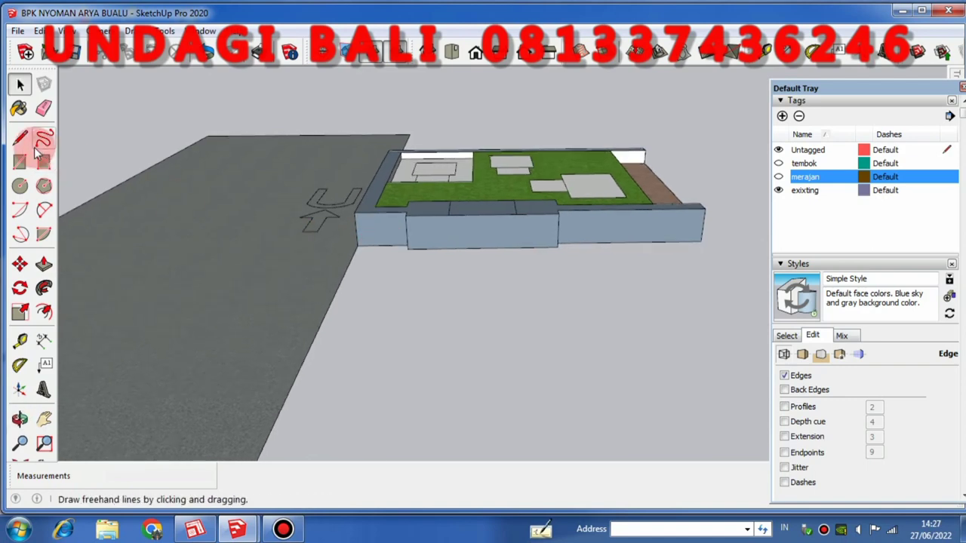
Step: Dimension the height of the compound's front corner beside the road, placing the dimension on the road side
{"action": "left_click", "coordinate": [44, 344]}
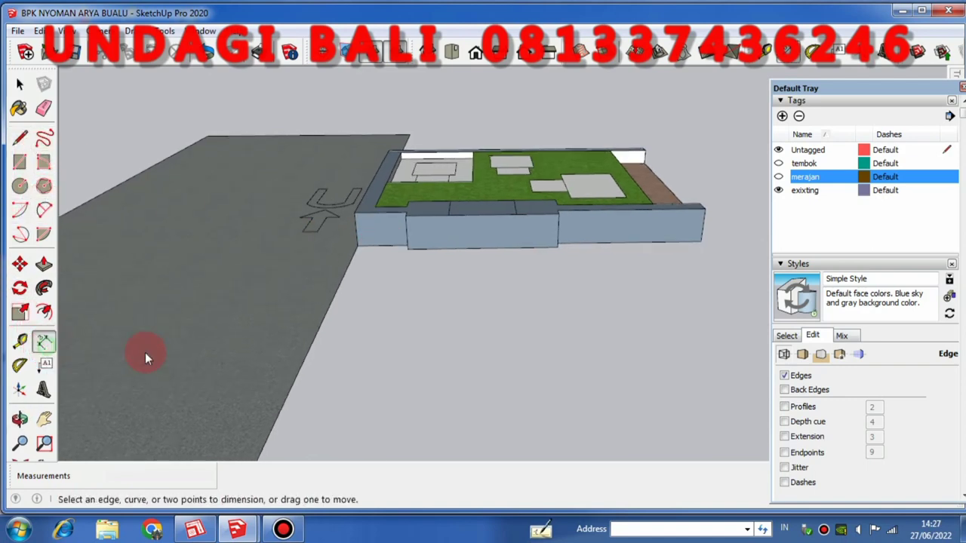
{"action": "left_click", "coordinate": [357, 247]}
{"action": "left_click", "coordinate": [355, 214]}
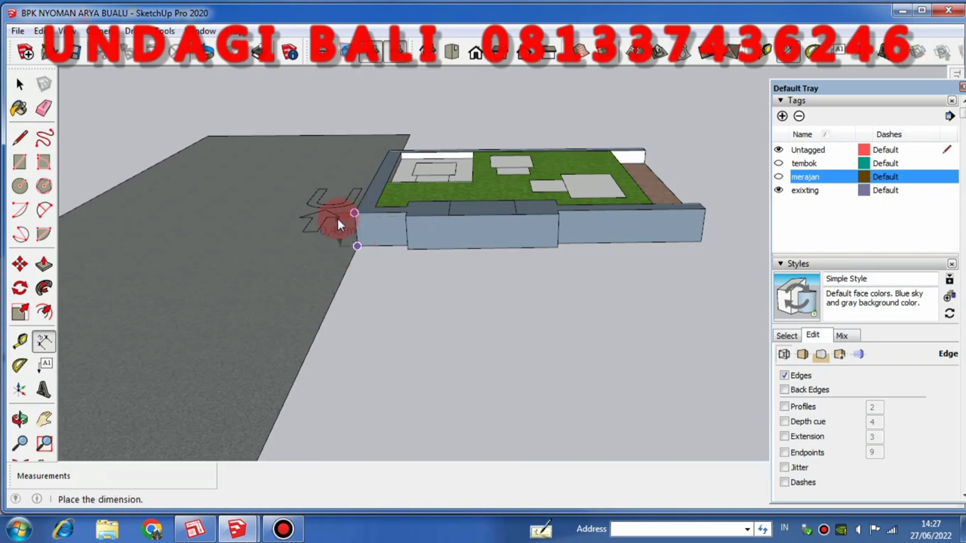
{"action": "left_click", "coordinate": [337, 219]}
{"action": "scroll", "coordinate": [335, 217], "scroll_direction": "up", "scroll_amount": 5}
{"action": "mouse_move", "coordinate": [335, 216]}
{"action": "middle_mouse_down"}
{"action": "mouse_move", "coordinate": [527, 238]}
{"action": "mouse_move", "coordinate": [576, 194]}
{"action": "mouse_move", "coordinate": [464, 276]}
{"action": "mouse_move", "coordinate": [420, 276]}
{"action": "mouse_move", "coordinate": [338, 233]}
{"action": "middle_mouse_up"}
{"action": "scroll", "coordinate": [338, 233], "scroll_direction": "down", "scroll_amount": 2}
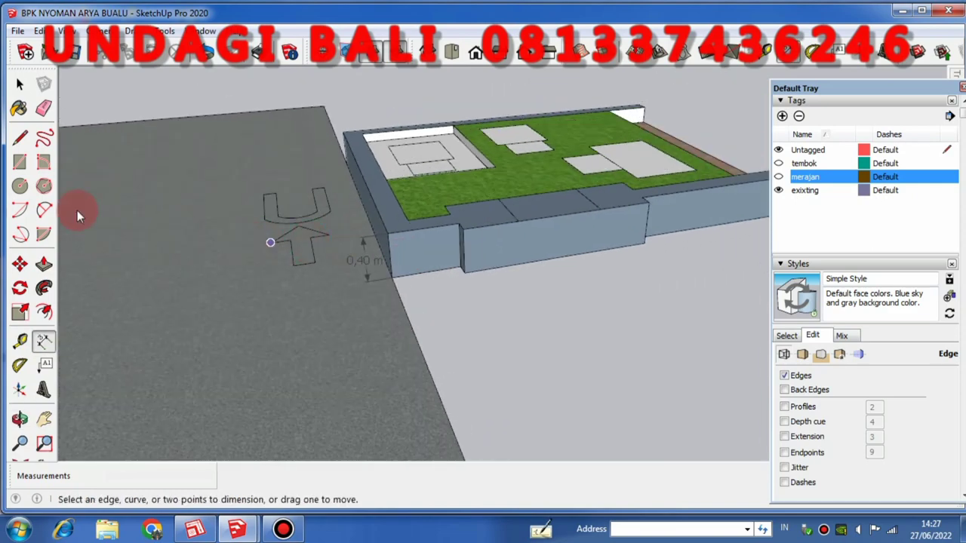
{"action": "left_click", "coordinate": [19, 84]}
Step: Dimension the length of the compound's road-side wall along its base, placing the dimension beyond the north arrow on the road
{"action": "scroll", "coordinate": [321, 293], "scroll_direction": "down", "scroll_amount": 3}
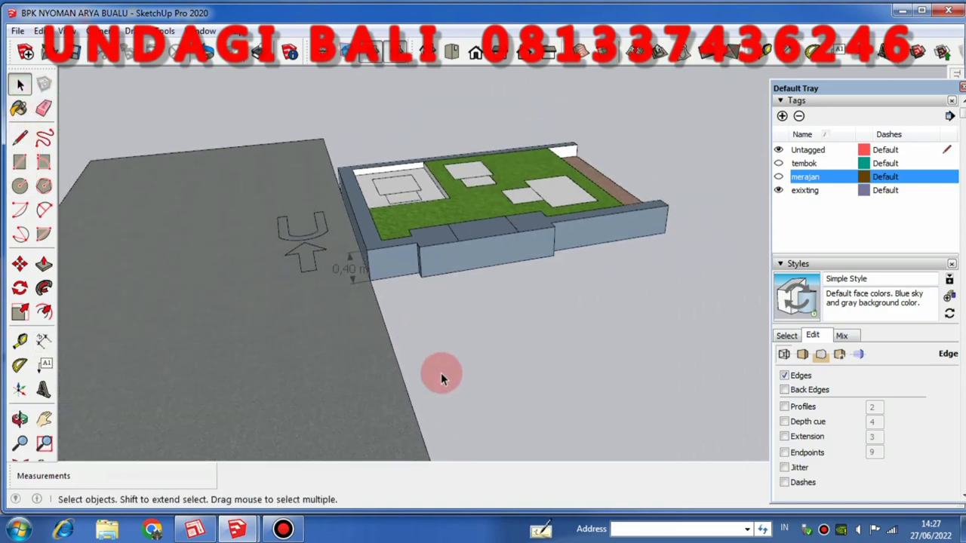
{"action": "middle_click_drag", "start_coordinate": [501, 325], "coordinate": [491, 330]}
{"action": "middle_click_drag", "start_coordinate": [428, 287], "coordinate": [545, 295]}
{"action": "scroll", "coordinate": [505, 290], "scroll_direction": "up", "scroll_amount": 2}
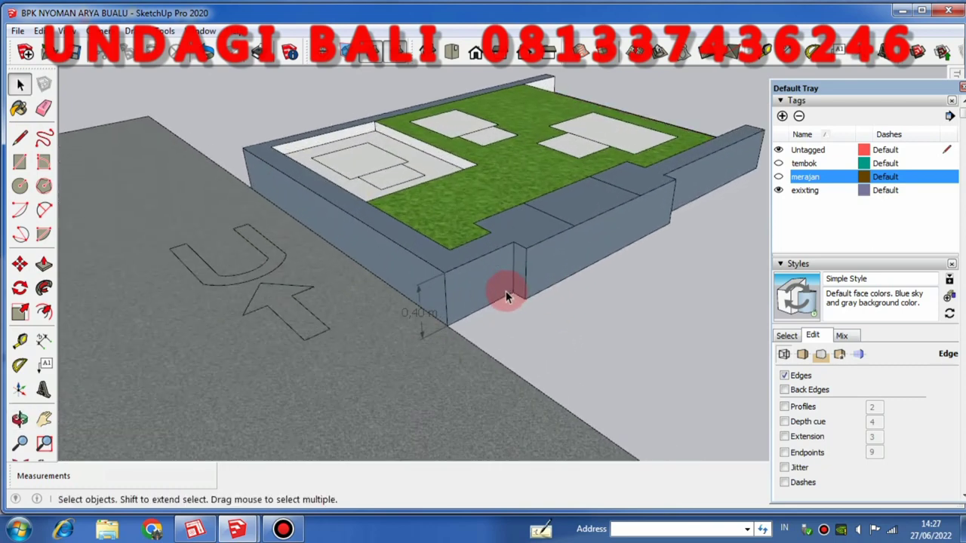
{"action": "left_click", "coordinate": [43, 343]}
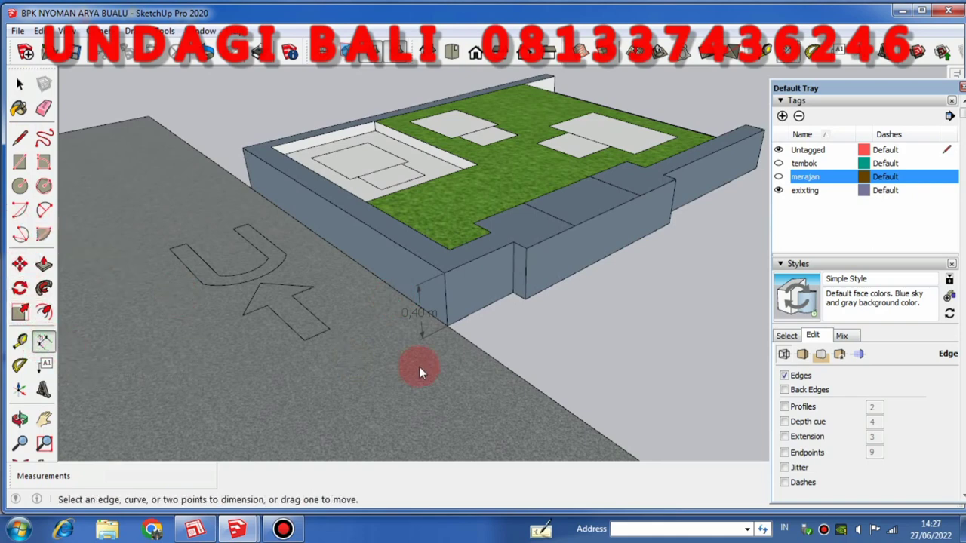
{"action": "left_click", "coordinate": [447, 333]}
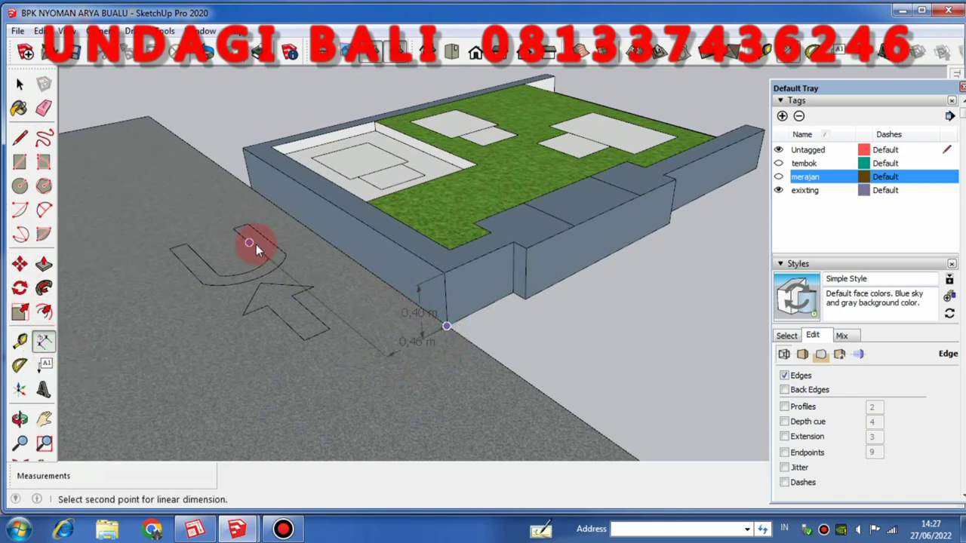
{"action": "left_click", "coordinate": [252, 188]}
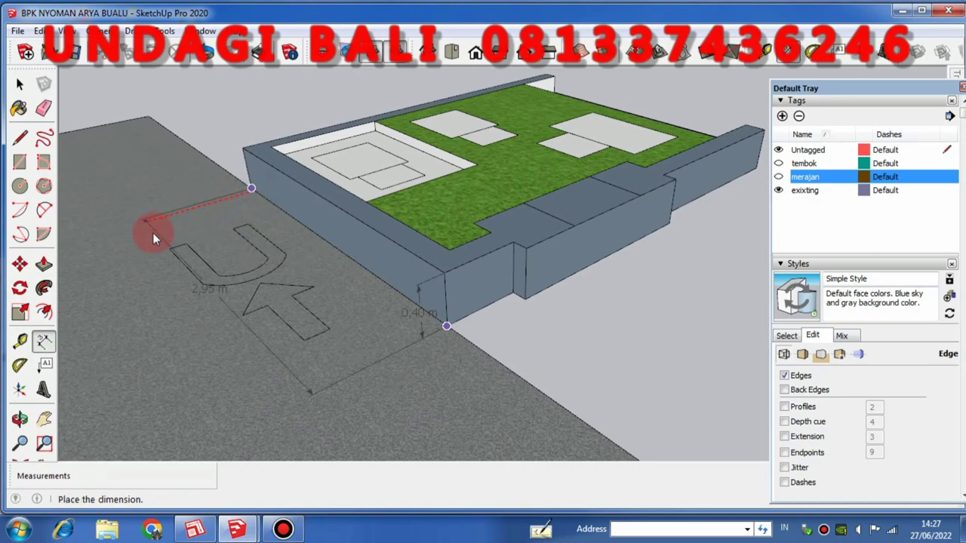
{"action": "left_click", "coordinate": [134, 243]}
{"action": "scroll", "coordinate": [189, 306], "scroll_direction": "up", "scroll_amount": 2}
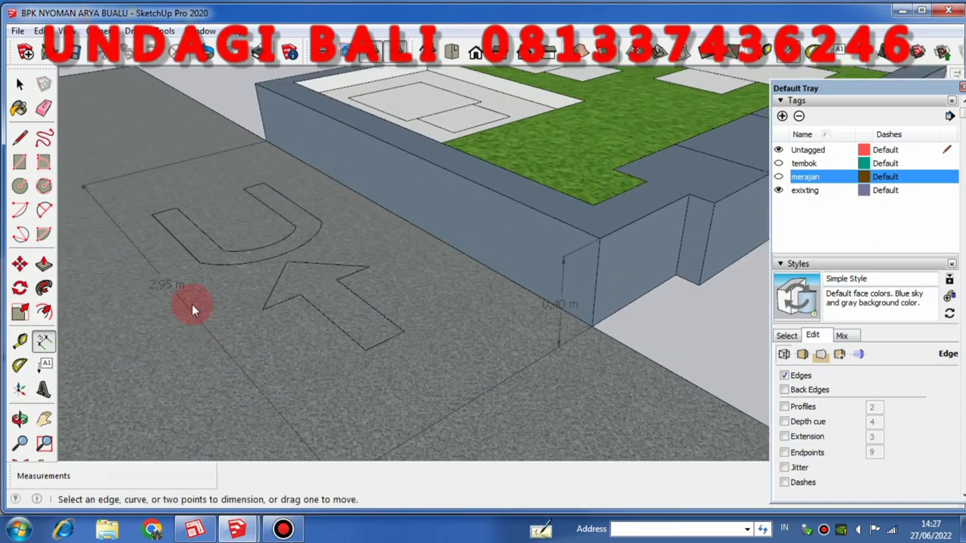
{"action": "scroll", "coordinate": [184, 287], "scroll_direction": "up", "scroll_amount": 3}
{"action": "scroll", "coordinate": [181, 290], "scroll_direction": "down", "scroll_amount": 3}
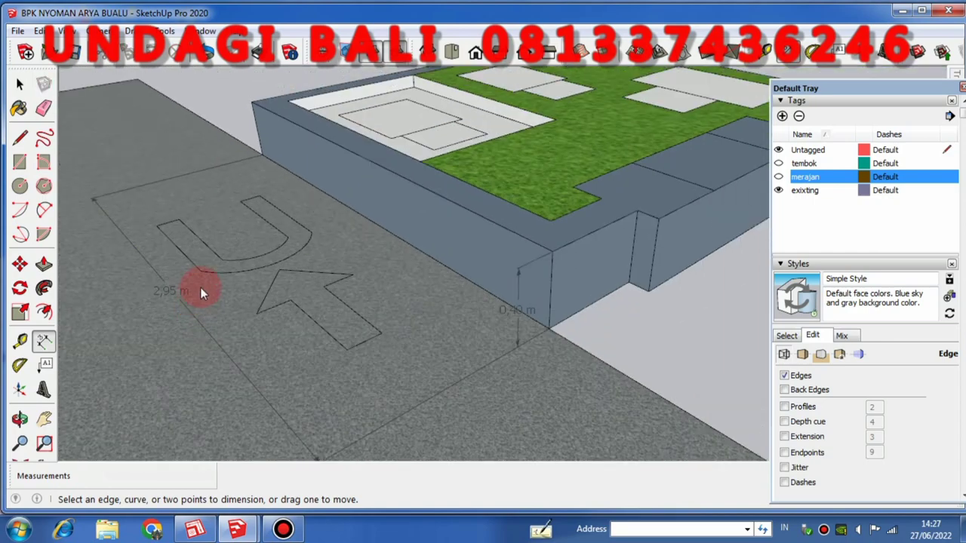
{"action": "middle_click_drag", "start_coordinate": [201, 287], "coordinate": [455, 304]}
{"action": "scroll", "coordinate": [297, 370], "scroll_direction": "up", "scroll_amount": 2}
{"action": "scroll", "coordinate": [242, 349], "scroll_direction": "up", "scroll_amount": 2}
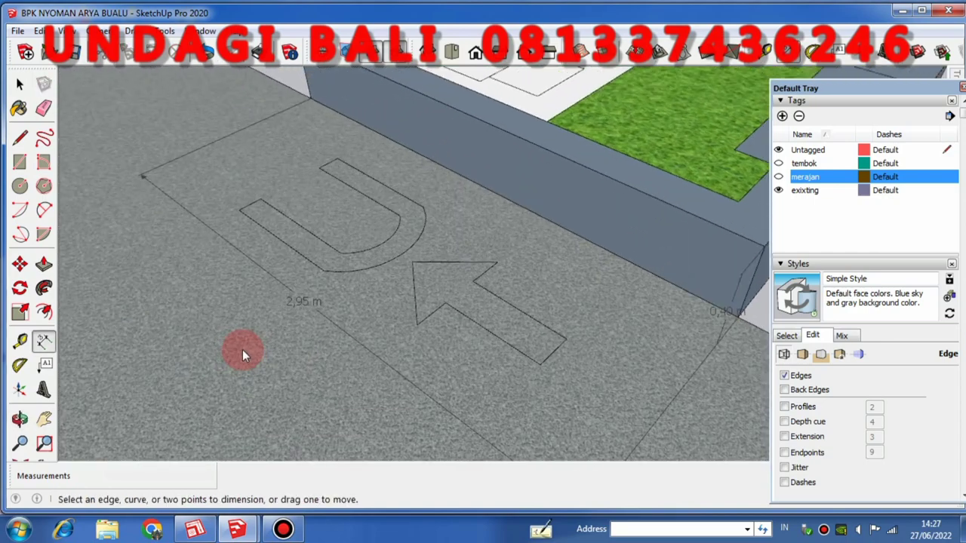
Step: Dimension the full length of the compound's front wall between its outer base corners, placing the dimension in front of the wall
{"action": "scroll", "coordinate": [462, 300], "scroll_direction": "down", "scroll_amount": 2}
{"action": "middle_click_drag", "start_coordinate": [436, 276], "coordinate": [330, 294]}
{"action": "scroll", "coordinate": [551, 281], "scroll_direction": "down", "scroll_amount": 2}
{"action": "middle_click_drag", "start_coordinate": [661, 295], "coordinate": [231, 249]}
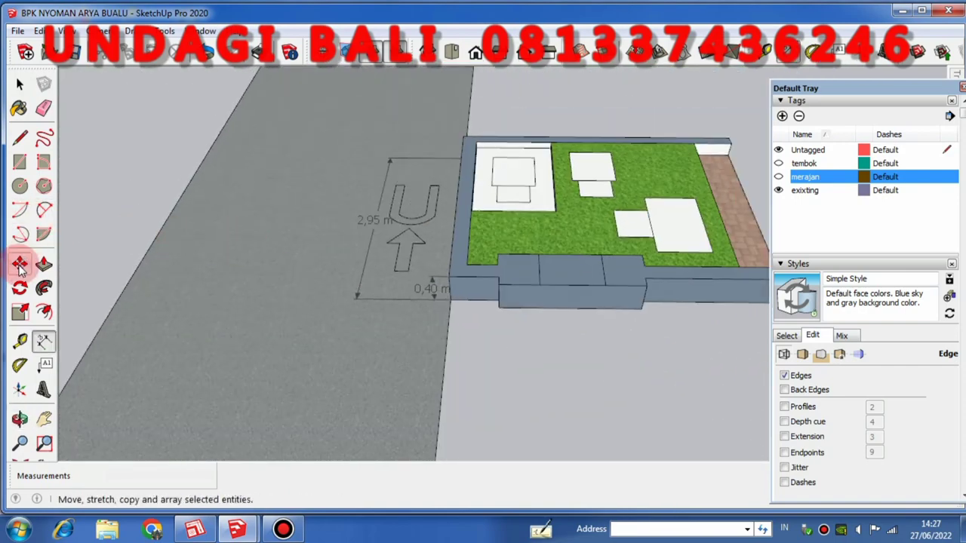
{"action": "left_click", "coordinate": [452, 301]}
{"action": "scroll", "coordinate": [417, 297], "scroll_direction": "down", "scroll_amount": 2}
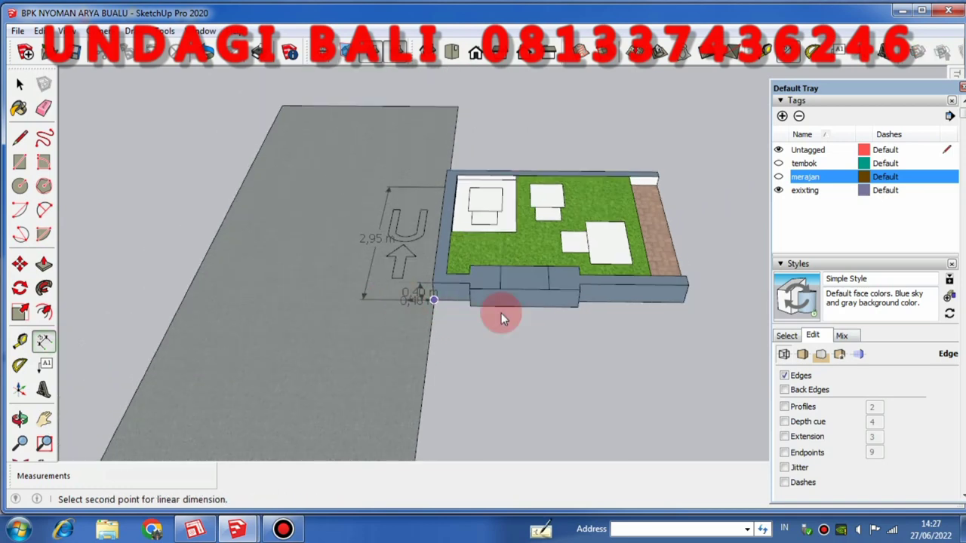
{"action": "left_click", "coordinate": [683, 302]}
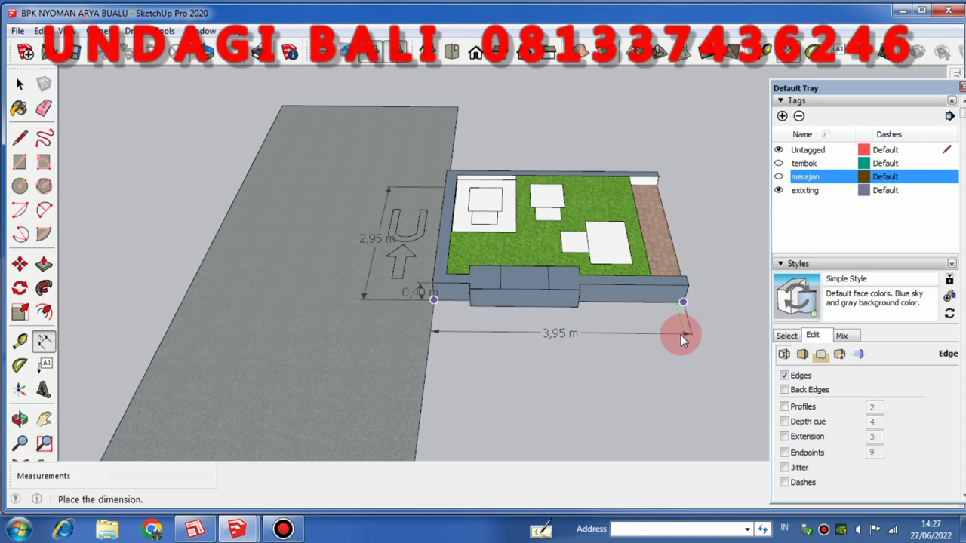
{"action": "left_click", "coordinate": [679, 340]}
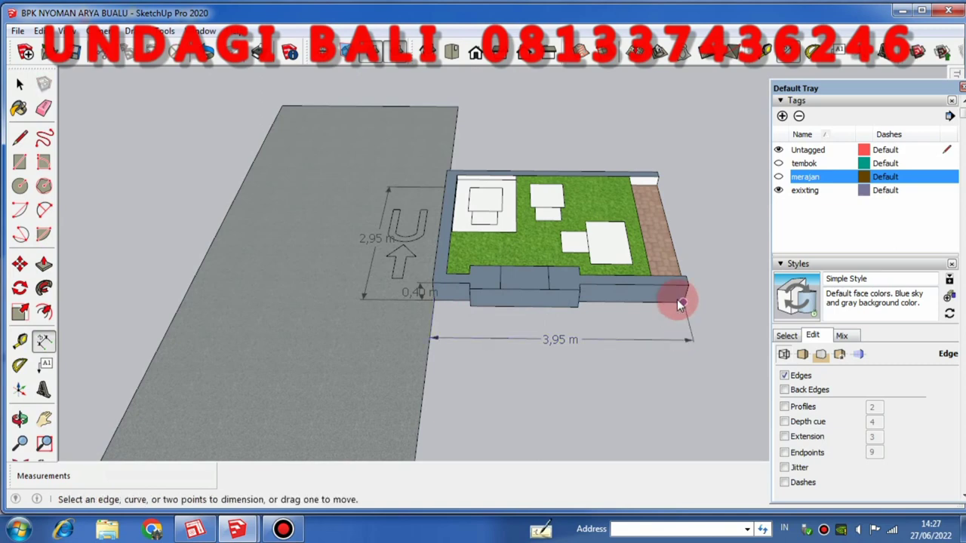
Step: Dimension the inner length along the back wall from the road-side inner corner to the brick paving, placing the dimension outside the wall
{"action": "scroll", "coordinate": [669, 282], "scroll_direction": "up", "scroll_amount": 2}
{"action": "middle_click_drag", "start_coordinate": [662, 270], "coordinate": [463, 270]}
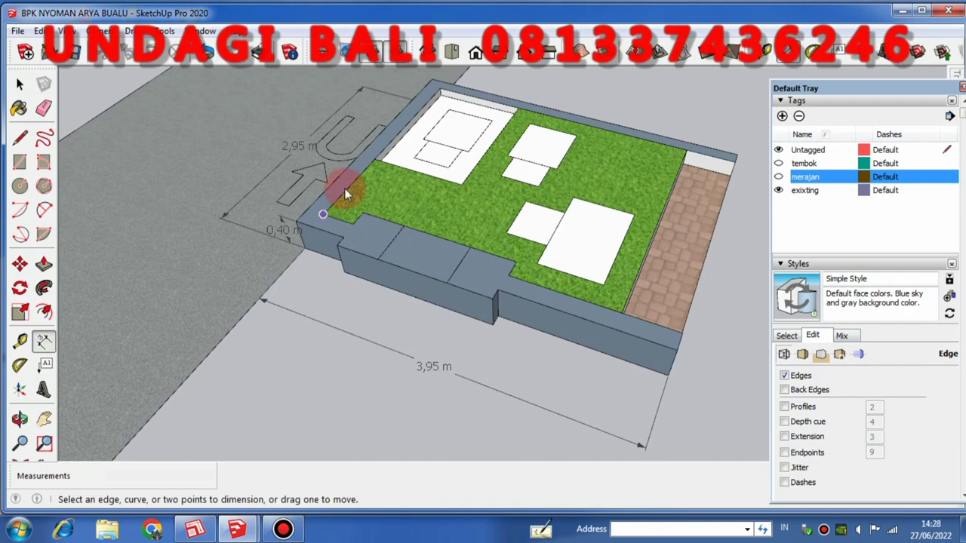
{"action": "scroll", "coordinate": [453, 112], "scroll_direction": "up", "scroll_amount": 2}
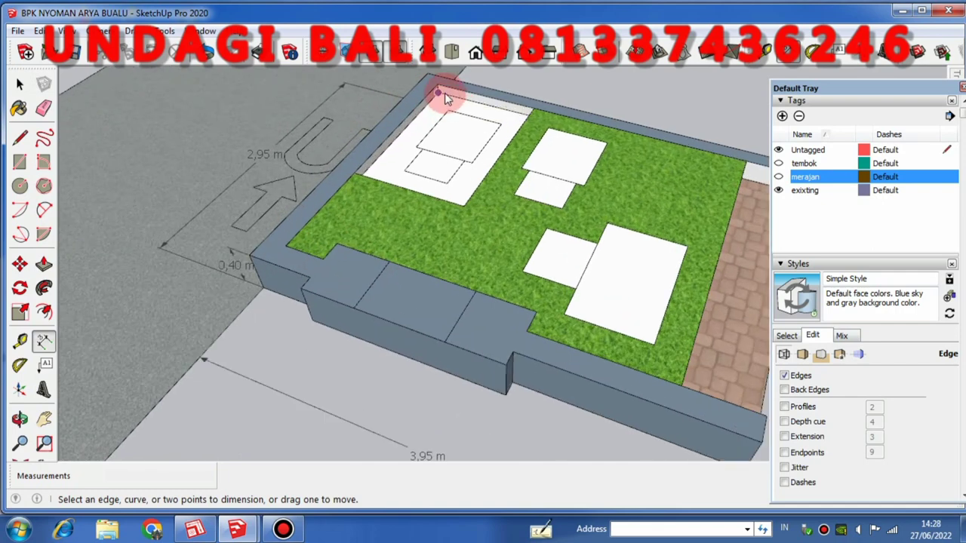
{"action": "left_click", "coordinate": [444, 93]}
{"action": "scroll", "coordinate": [426, 113], "scroll_direction": "down", "scroll_amount": 2}
{"action": "scroll", "coordinate": [664, 177], "scroll_direction": "up", "scroll_amount": 3}
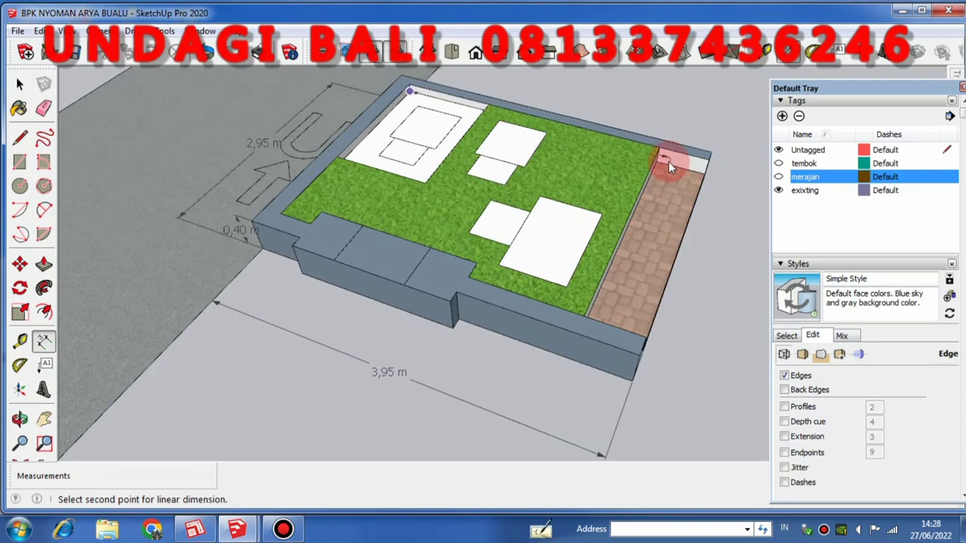
{"action": "left_click", "coordinate": [659, 147]}
{"action": "scroll", "coordinate": [670, 135], "scroll_direction": "down", "scroll_amount": 3}
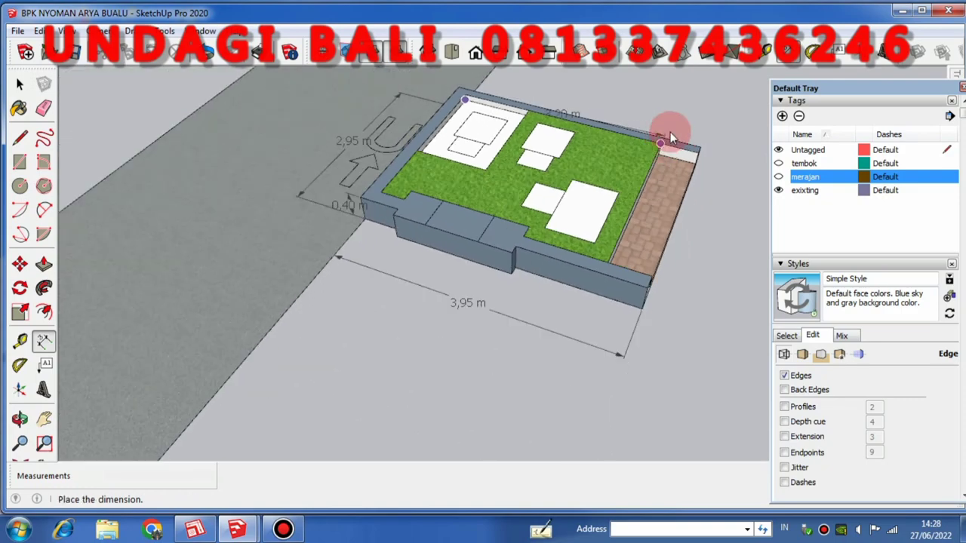
{"action": "left_click", "coordinate": [679, 106]}
{"action": "scroll", "coordinate": [628, 207], "scroll_direction": "down", "scroll_amount": 2}
{"action": "scroll", "coordinate": [626, 113], "scroll_direction": "up", "scroll_amount": 3}
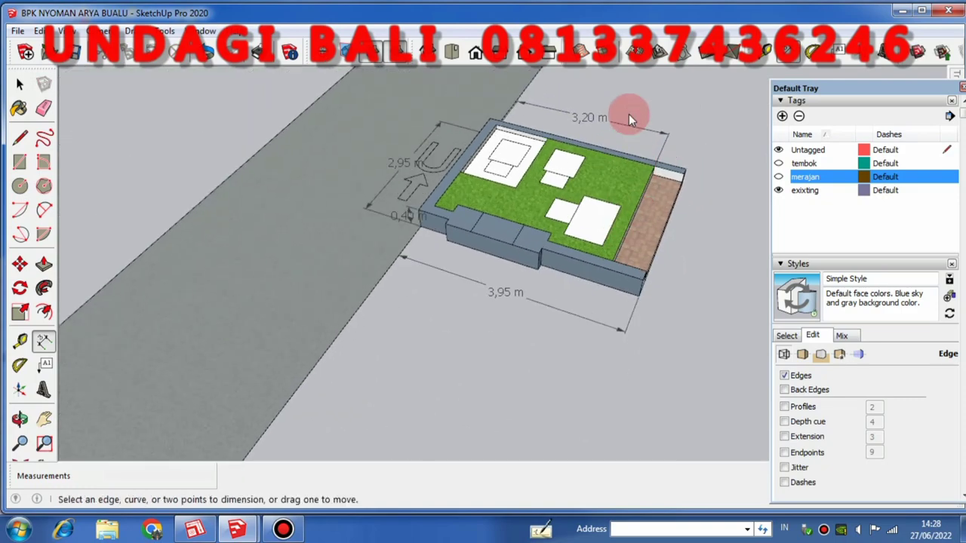
{"action": "middle_click_drag", "start_coordinate": [626, 113], "coordinate": [668, 122]}
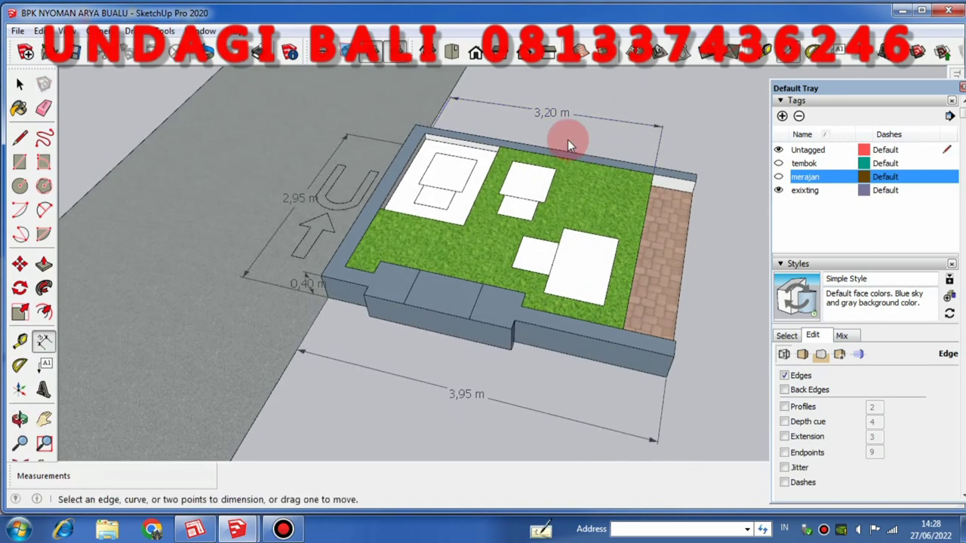
{"action": "scroll", "coordinate": [567, 138], "scroll_direction": "up", "scroll_amount": 3}
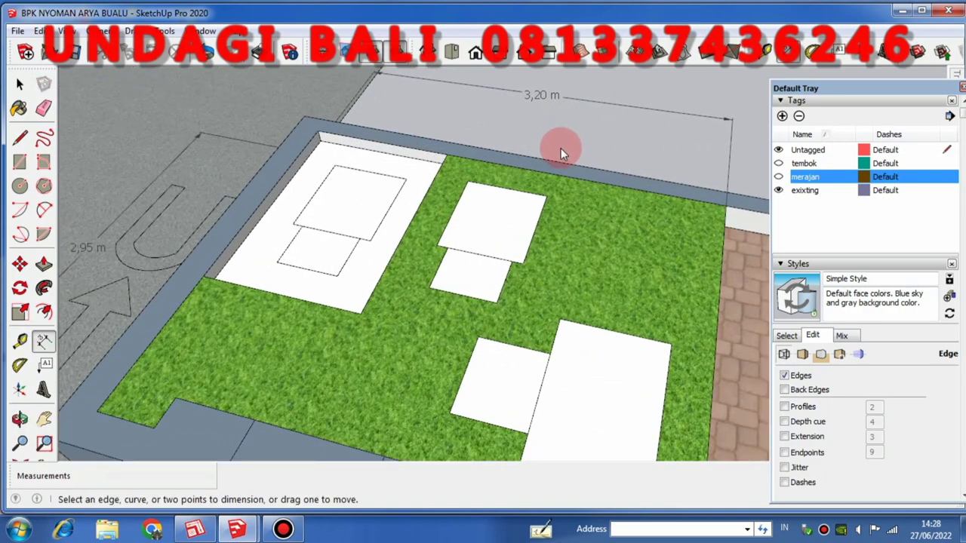
Step: Dimension the outer length along the back wall from the road-side outer corner to the brick paving, placing it beyond the inner-length dimension
{"action": "left_click", "coordinate": [304, 118]}
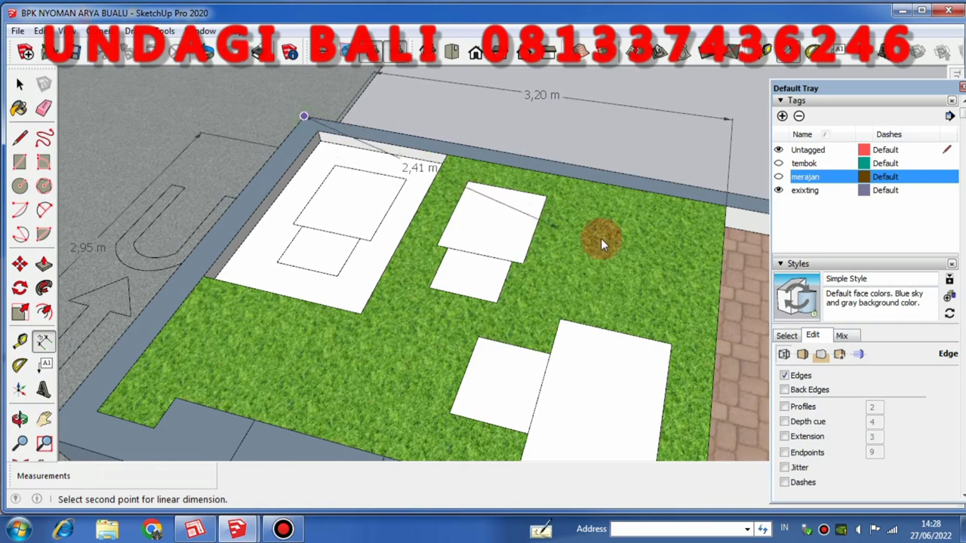
{"action": "left_click", "coordinate": [722, 205]}
{"action": "scroll", "coordinate": [684, 225], "scroll_direction": "down", "scroll_amount": 2}
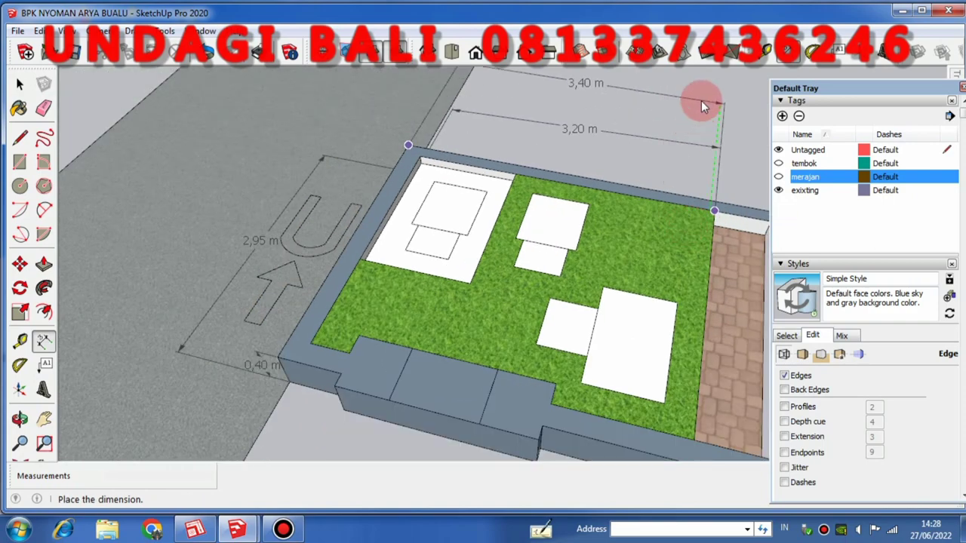
{"action": "left_click", "coordinate": [701, 99]}
{"action": "scroll", "coordinate": [609, 201], "scroll_direction": "down", "scroll_amount": 2}
{"action": "middle_click_drag", "start_coordinate": [609, 201], "coordinate": [621, 180]}
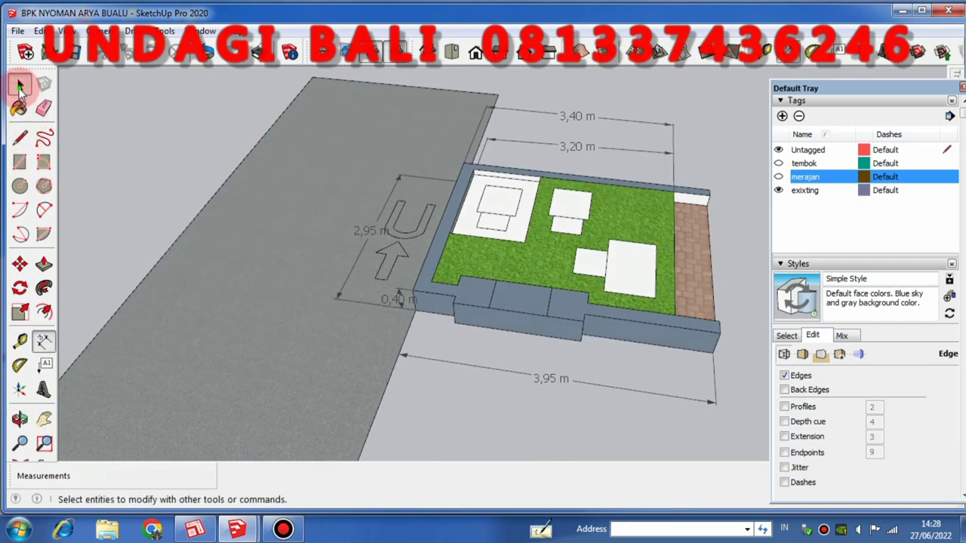
Step: Delete the 3,20 m inner-length dimension along the back wall
{"action": "left_click", "coordinate": [54, 107]}
{"action": "key", "text": "space"}
{"action": "left_click", "coordinate": [536, 147]}
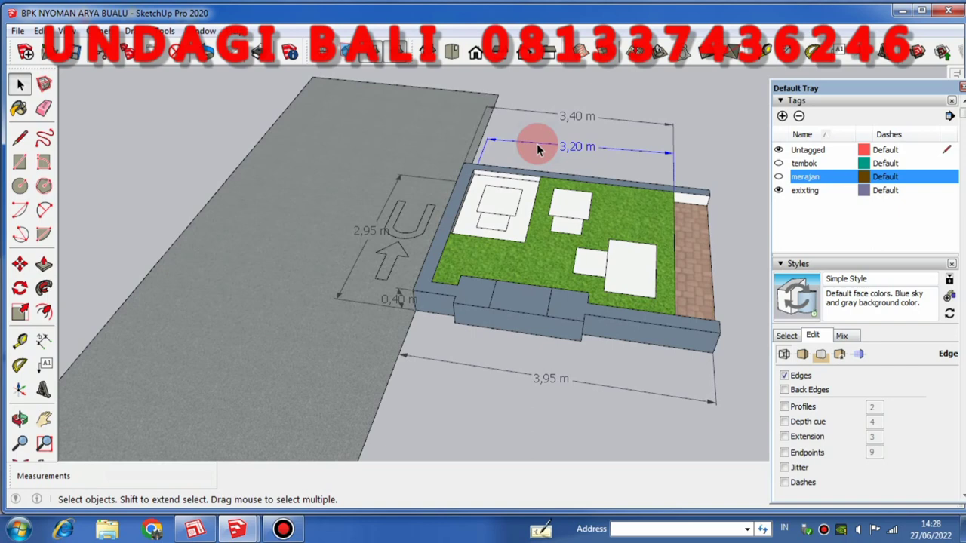
{"action": "key", "text": "Delete"}
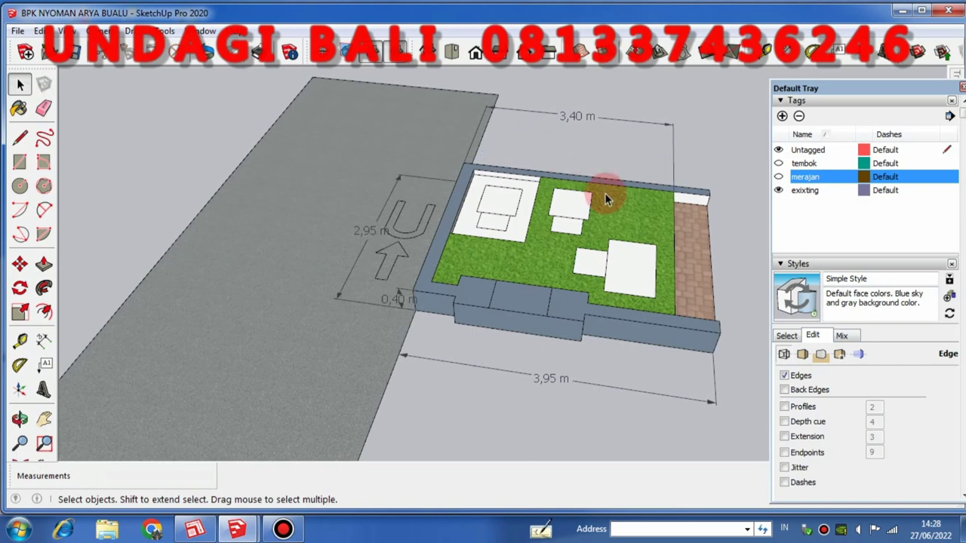
Step: Select the compound model and examine its grass yard and the layout of the white shrine footprints
{"action": "middle_click_drag", "start_coordinate": [609, 199], "coordinate": [464, 133]}
{"action": "scroll", "coordinate": [511, 215], "scroll_direction": "up", "scroll_amount": 3}
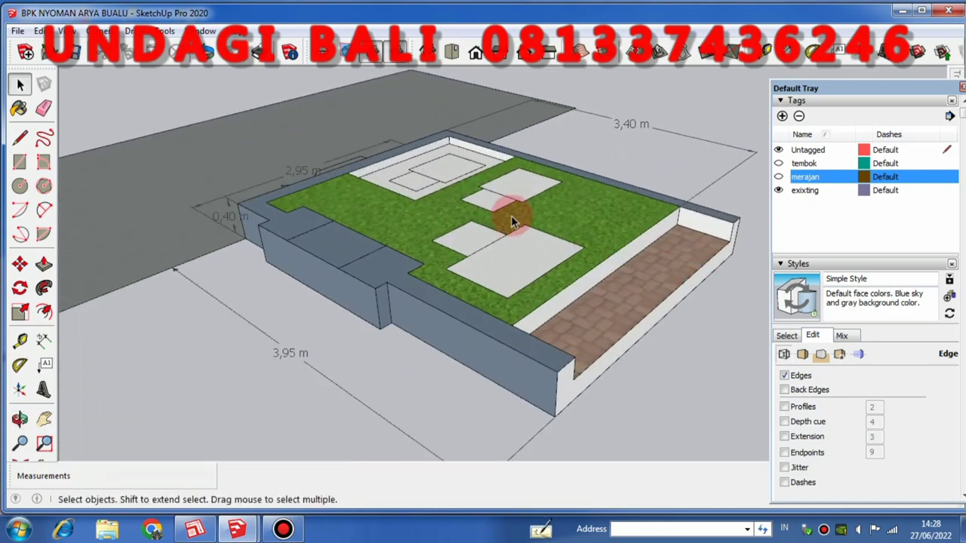
{"action": "middle_click_drag", "start_coordinate": [511, 215], "coordinate": [556, 248]}
{"action": "scroll", "coordinate": [498, 219], "scroll_direction": "up", "scroll_amount": 2}
{"action": "scroll", "coordinate": [488, 215], "scroll_direction": "down", "scroll_amount": 1}
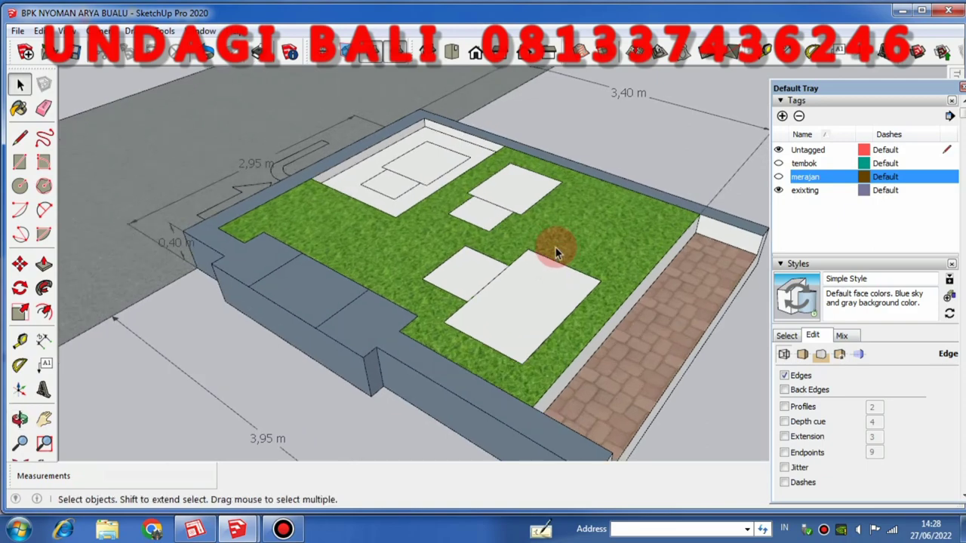
{"action": "scroll", "coordinate": [566, 238], "scroll_direction": "up", "scroll_amount": 2}
{"action": "left_click", "coordinate": [581, 227]}
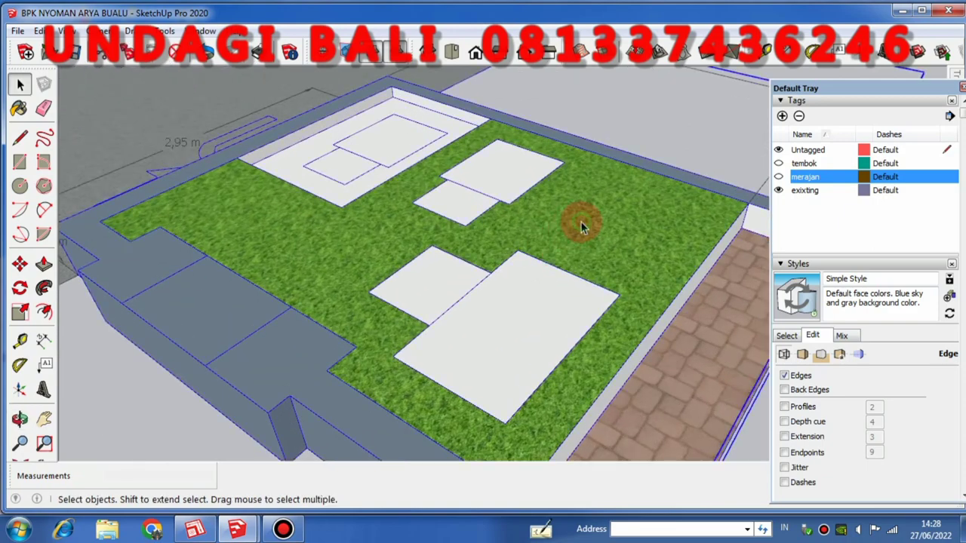
{"action": "scroll", "coordinate": [580, 221], "scroll_direction": "down", "scroll_amount": 2}
{"action": "middle_click_drag", "start_coordinate": [516, 265], "coordinate": [610, 259]}
{"action": "scroll", "coordinate": [610, 276], "scroll_direction": "up", "scroll_amount": 3}
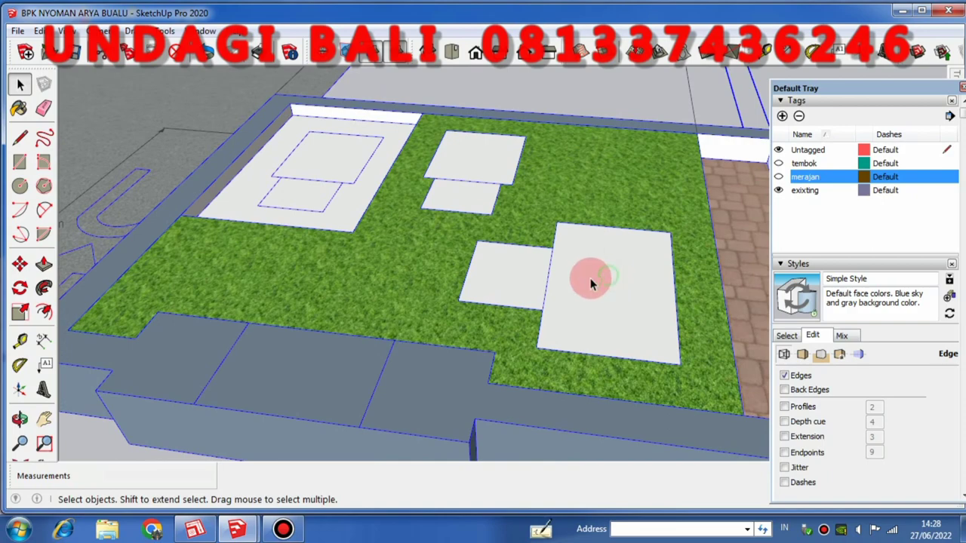
{"action": "scroll", "coordinate": [607, 275], "scroll_direction": "down", "scroll_amount": 4}
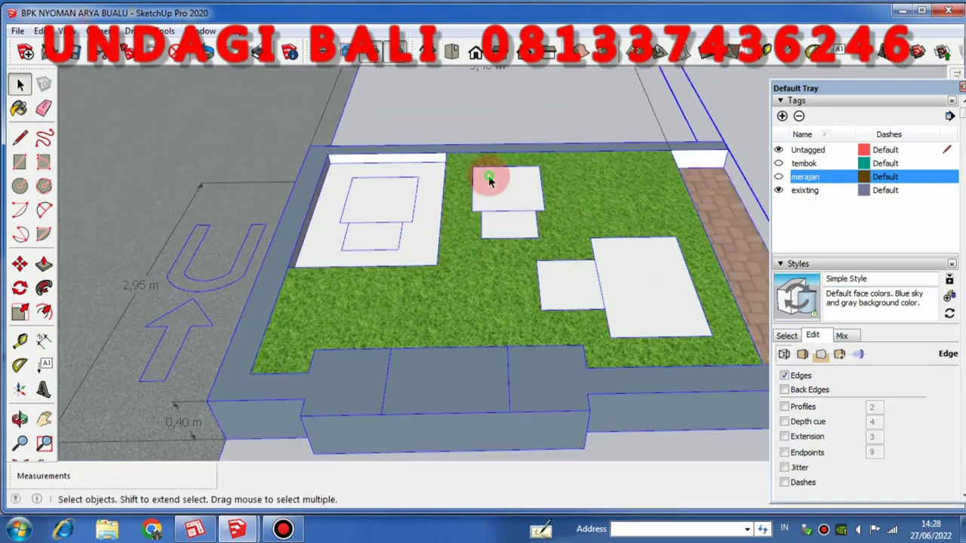
{"action": "scroll", "coordinate": [371, 209], "scroll_direction": "up", "scroll_amount": 2}
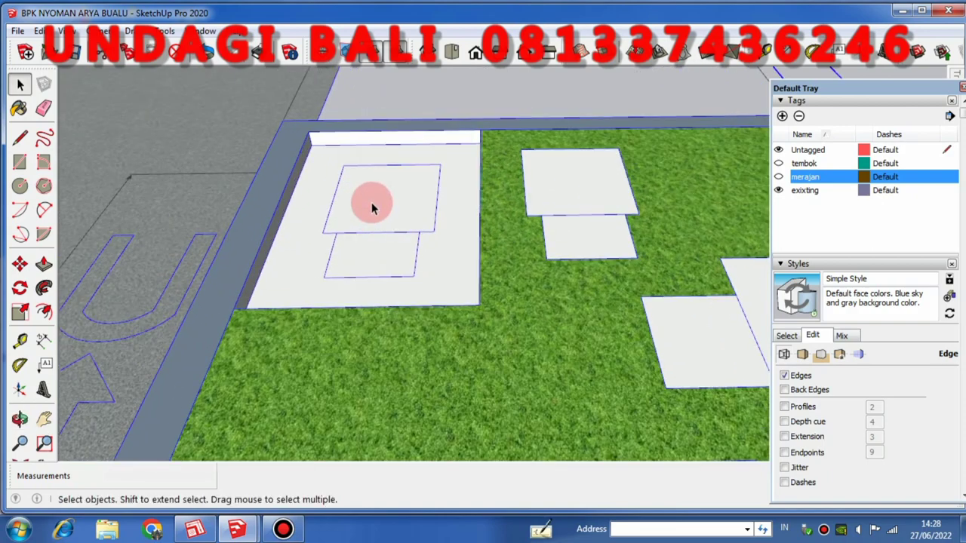
Step: Examine the recessed white floor in the road-side back corner, including its depth below the grass and its edge along the wall
{"action": "middle_click_drag", "start_coordinate": [377, 207], "coordinate": [579, 158]}
{"action": "scroll", "coordinate": [464, 241], "scroll_direction": "up", "scroll_amount": 2}
{"action": "scroll", "coordinate": [491, 200], "scroll_direction": "up", "scroll_amount": 2}
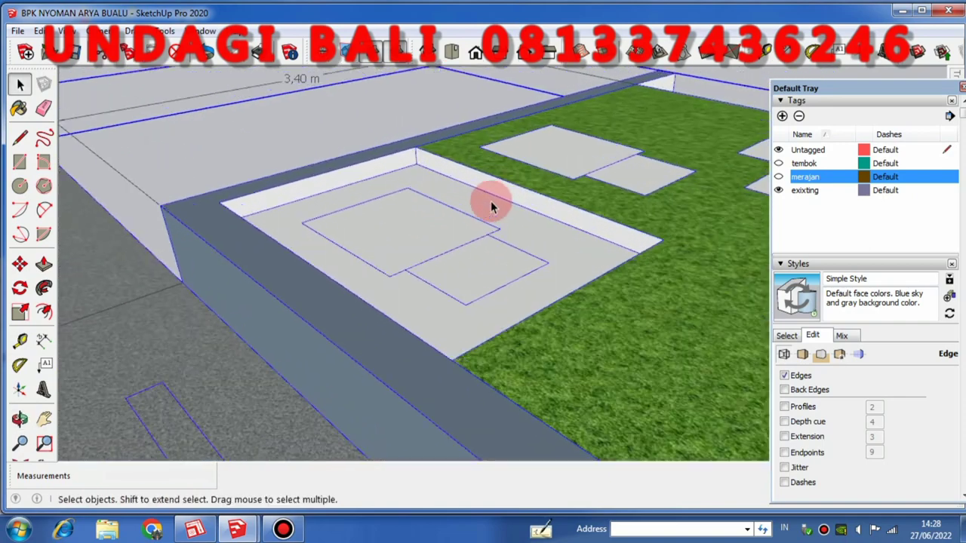
{"action": "scroll", "coordinate": [452, 194], "scroll_direction": "down", "scroll_amount": 1}
{"action": "scroll", "coordinate": [445, 203], "scroll_direction": "down", "scroll_amount": 2}
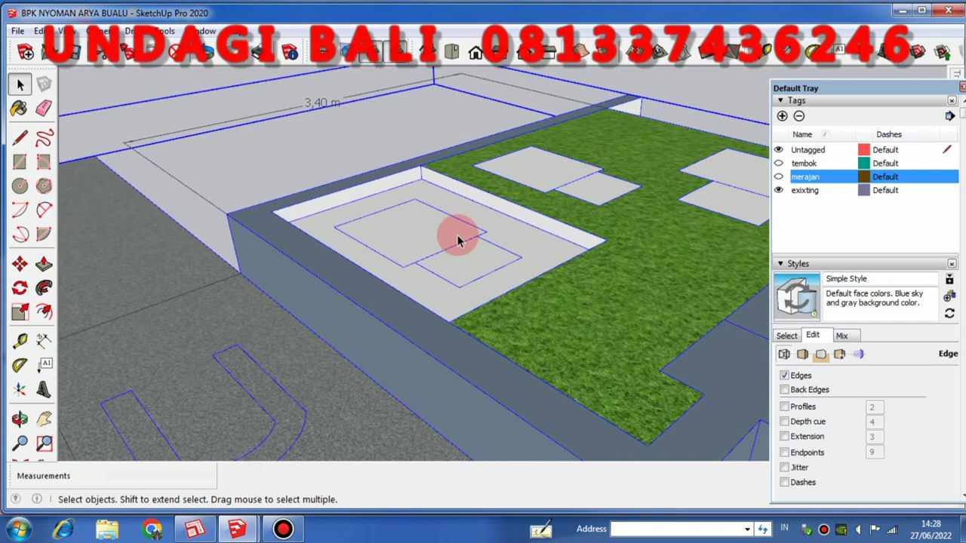
{"action": "scroll", "coordinate": [560, 233], "scroll_direction": "down", "scroll_amount": 2}
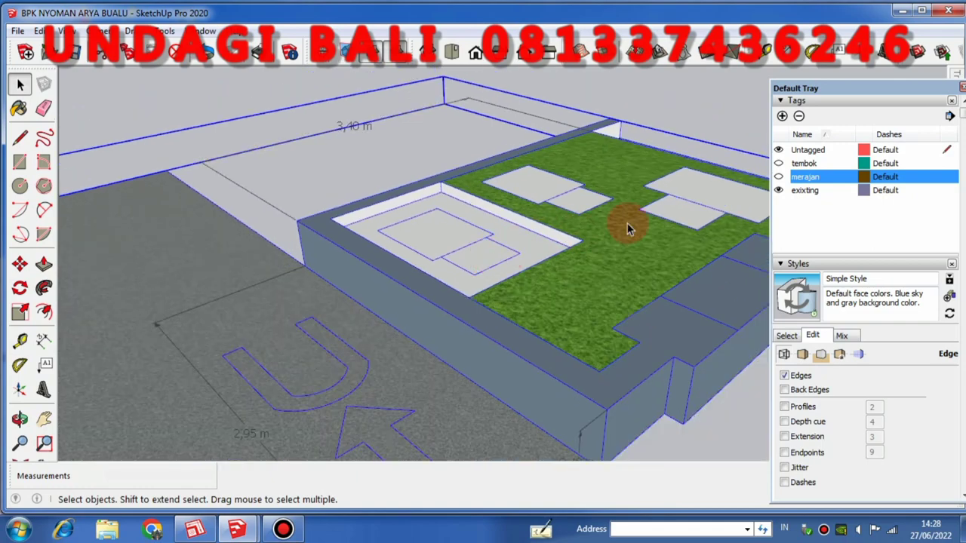
{"action": "middle_click_drag", "start_coordinate": [625, 221], "coordinate": [342, 266]}
{"action": "scroll", "coordinate": [324, 273], "scroll_direction": "up", "scroll_amount": 2}
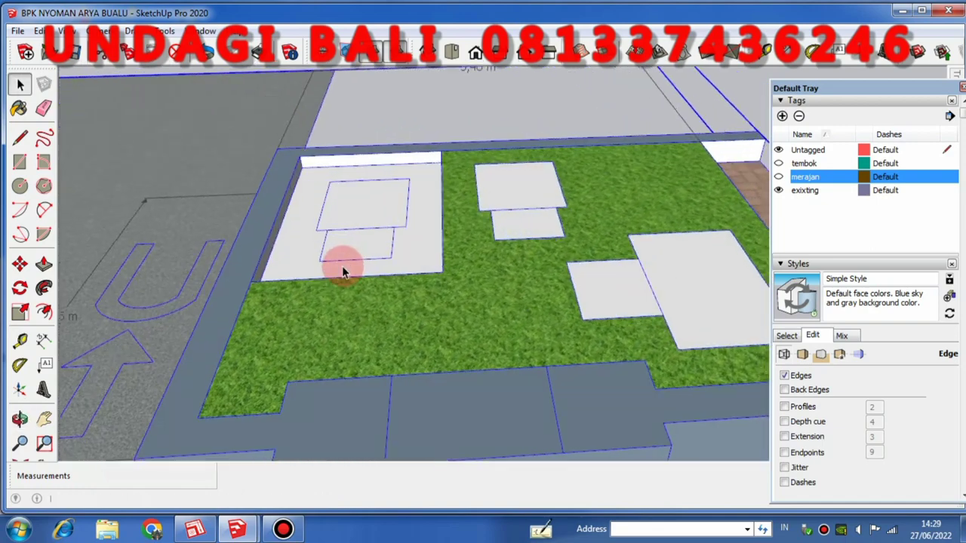
{"action": "scroll", "coordinate": [324, 262], "scroll_direction": "up", "scroll_amount": 3}
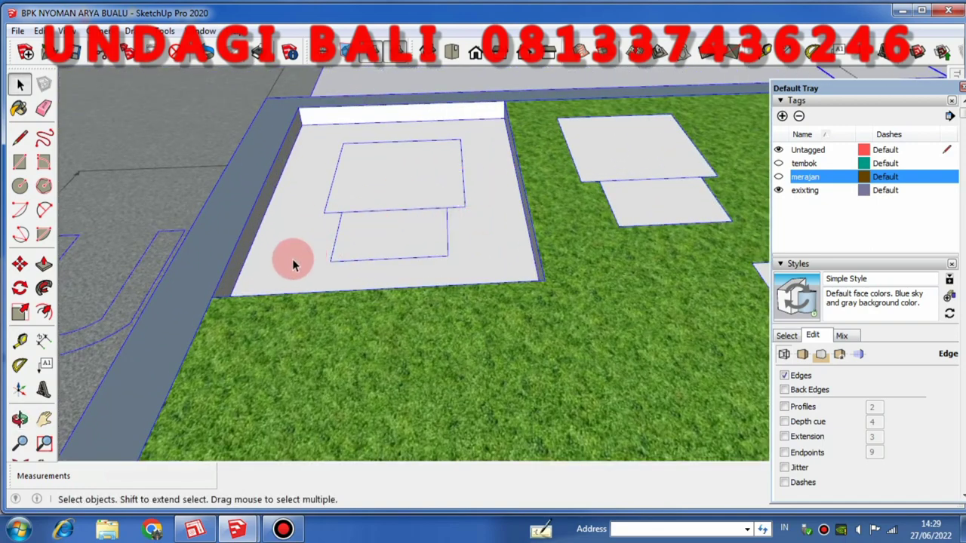
{"action": "scroll", "coordinate": [314, 249], "scroll_direction": "up", "scroll_amount": 3}
{"action": "middle_click_drag", "start_coordinate": [315, 248], "coordinate": [230, 271]}
{"action": "scroll", "coordinate": [230, 257], "scroll_direction": "up", "scroll_amount": 3}
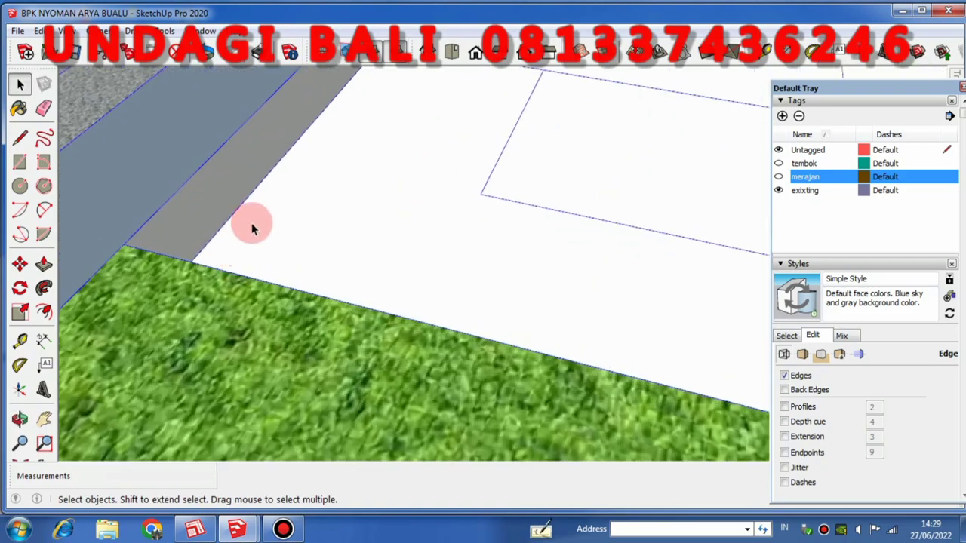
{"action": "scroll", "coordinate": [384, 190], "scroll_direction": "down", "scroll_amount": 5}
{"action": "scroll", "coordinate": [407, 214], "scroll_direction": "down", "scroll_amount": 5}
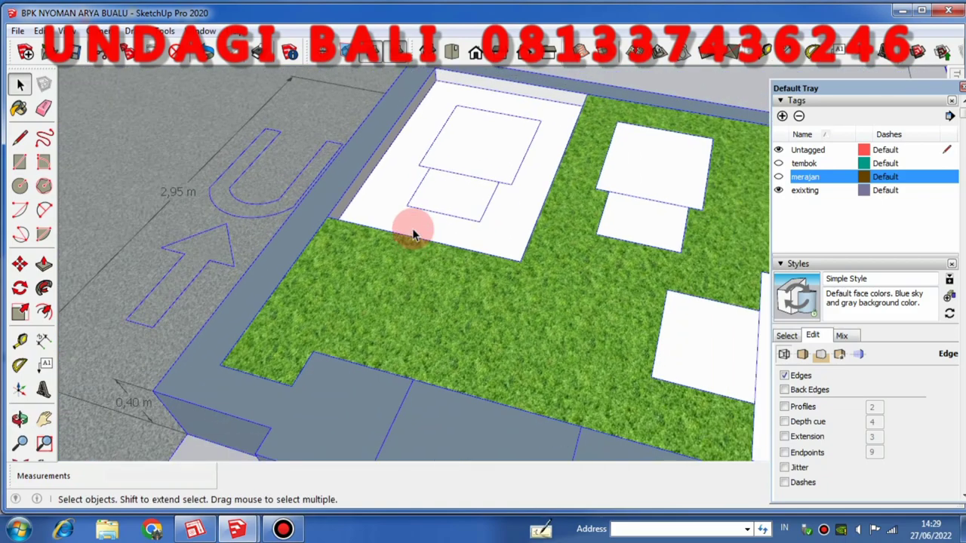
Step: Examine the sunken brick-paved strip on the side away from the road and the level change up to the grass
{"action": "middle_click_drag", "start_coordinate": [593, 276], "coordinate": [490, 231]}
{"action": "scroll", "coordinate": [679, 295], "scroll_direction": "up", "scroll_amount": 6}
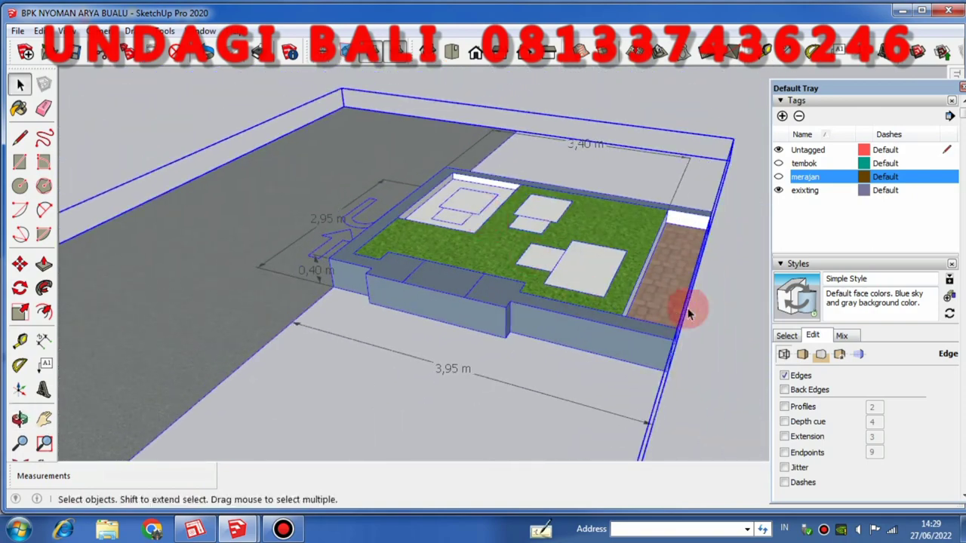
{"action": "middle_click_drag", "start_coordinate": [679, 295], "coordinate": [544, 263]}
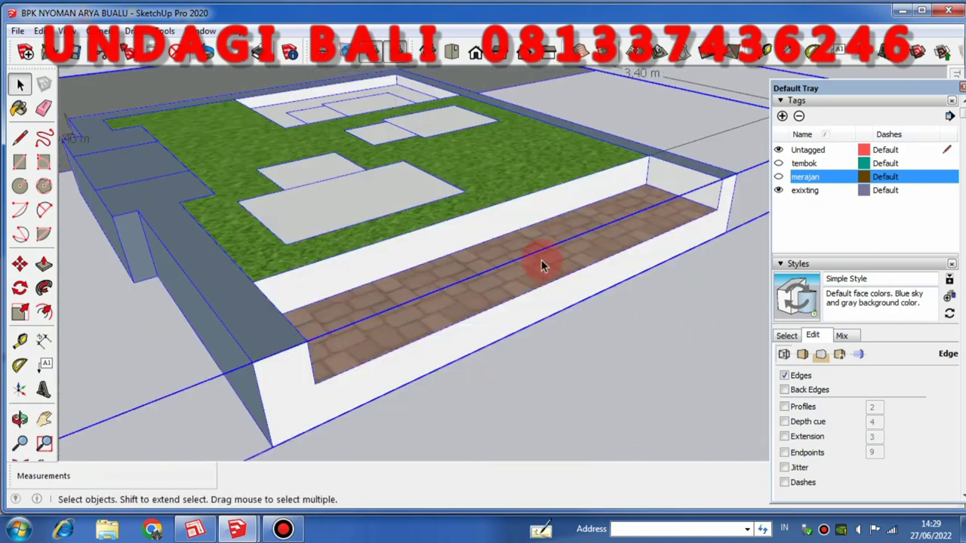
{"action": "scroll", "coordinate": [500, 257], "scroll_direction": "down", "scroll_amount": 3}
{"action": "scroll", "coordinate": [438, 235], "scroll_direction": "up", "scroll_amount": 2}
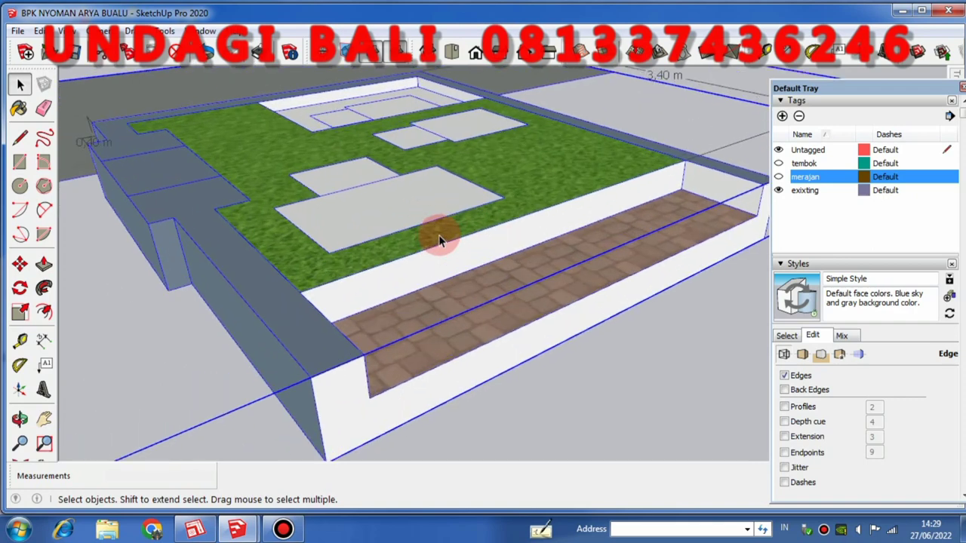
{"action": "middle_click_drag", "start_coordinate": [476, 268], "coordinate": [491, 245]}
{"action": "scroll", "coordinate": [496, 272], "scroll_direction": "up", "scroll_amount": 2}
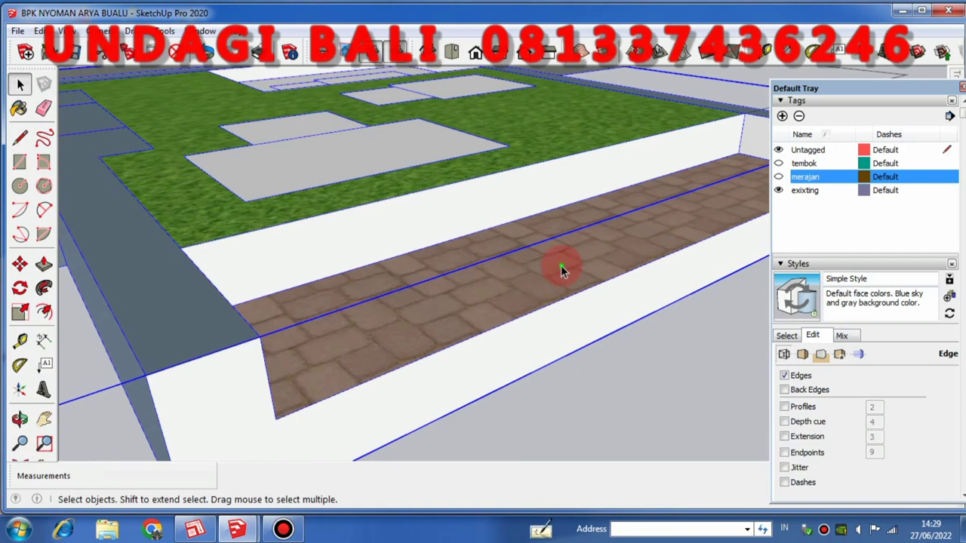
{"action": "scroll", "coordinate": [557, 278], "scroll_direction": "down", "scroll_amount": 3}
{"action": "scroll", "coordinate": [458, 213], "scroll_direction": "up", "scroll_amount": 3}
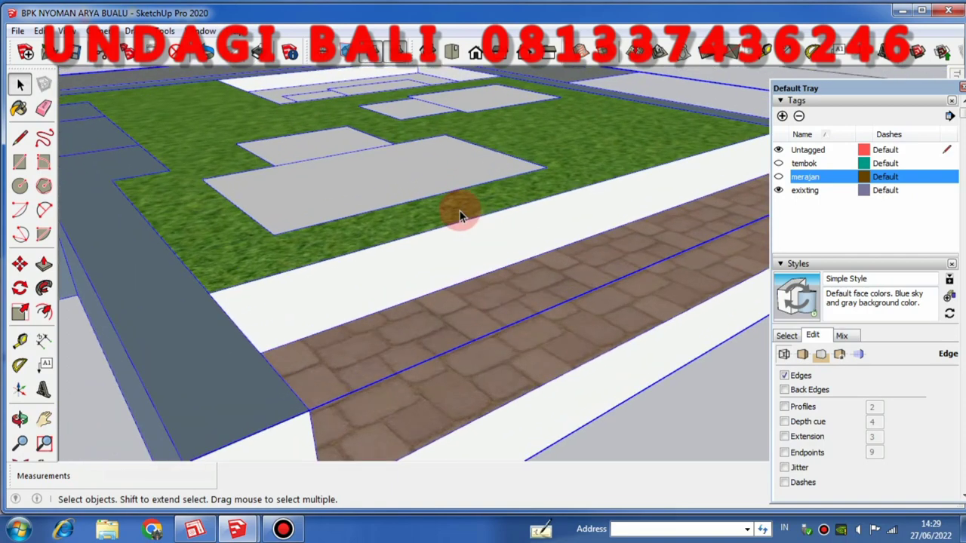
{"action": "scroll", "coordinate": [458, 218], "scroll_direction": "down", "scroll_amount": 4}
{"action": "scroll", "coordinate": [457, 225], "scroll_direction": "up", "scroll_amount": 2}
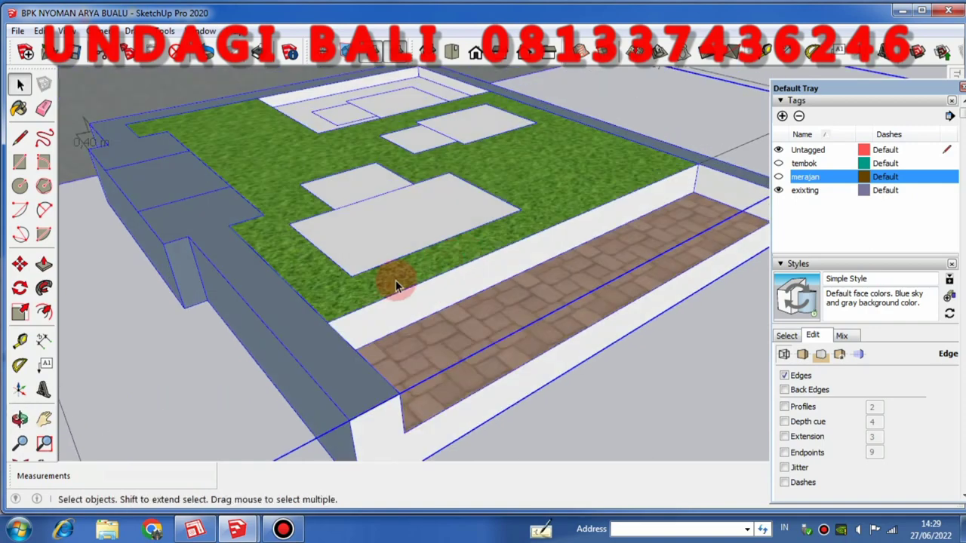
{"action": "scroll", "coordinate": [338, 319], "scroll_direction": "up", "scroll_amount": 2}
{"action": "scroll", "coordinate": [332, 326], "scroll_direction": "up", "scroll_amount": 1}
{"action": "scroll", "coordinate": [331, 325], "scroll_direction": "down", "scroll_amount": 4}
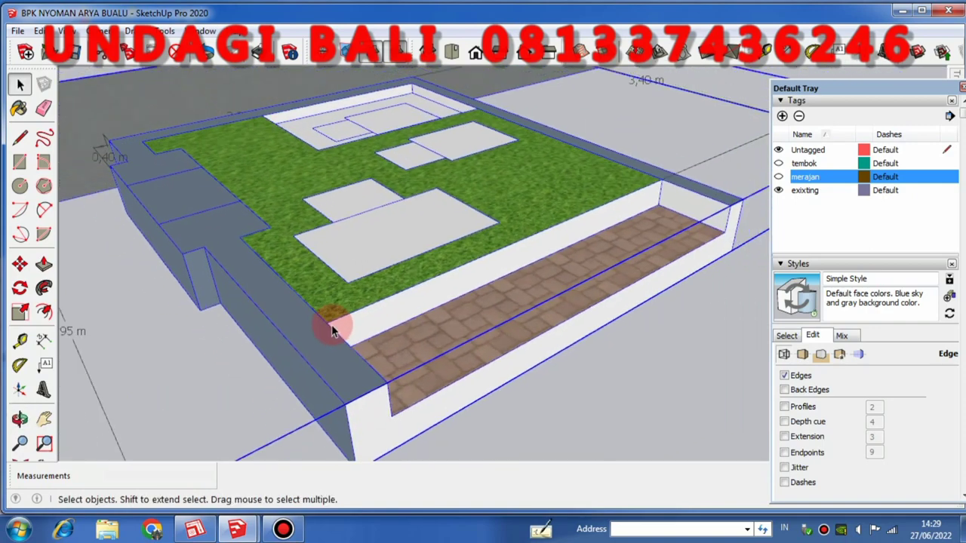
{"action": "scroll", "coordinate": [610, 234], "scroll_direction": "up", "scroll_amount": 2}
{"action": "scroll", "coordinate": [632, 193], "scroll_direction": "down", "scroll_amount": 4}
Step: Inspect the paved strip and the front wall's far end from the front, clear the selection, and review the whole dimensioned compound
{"action": "middle_click_drag", "start_coordinate": [621, 198], "coordinate": [501, 253]}
{"action": "scroll", "coordinate": [500, 257], "scroll_direction": "up", "scroll_amount": 1}
{"action": "middle_click_drag", "start_coordinate": [621, 310], "coordinate": [618, 243]}
{"action": "scroll", "coordinate": [633, 240], "scroll_direction": "up", "scroll_amount": 4}
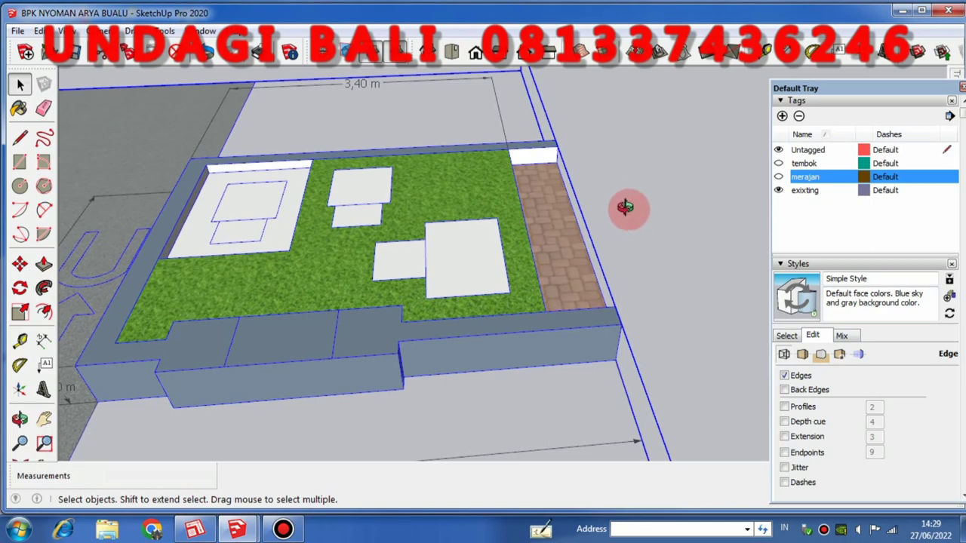
{"action": "middle_click_drag", "start_coordinate": [625, 206], "coordinate": [502, 255]}
{"action": "scroll", "coordinate": [610, 197], "scroll_direction": "up", "scroll_amount": 3}
{"action": "scroll", "coordinate": [506, 241], "scroll_direction": "up", "scroll_amount": 3}
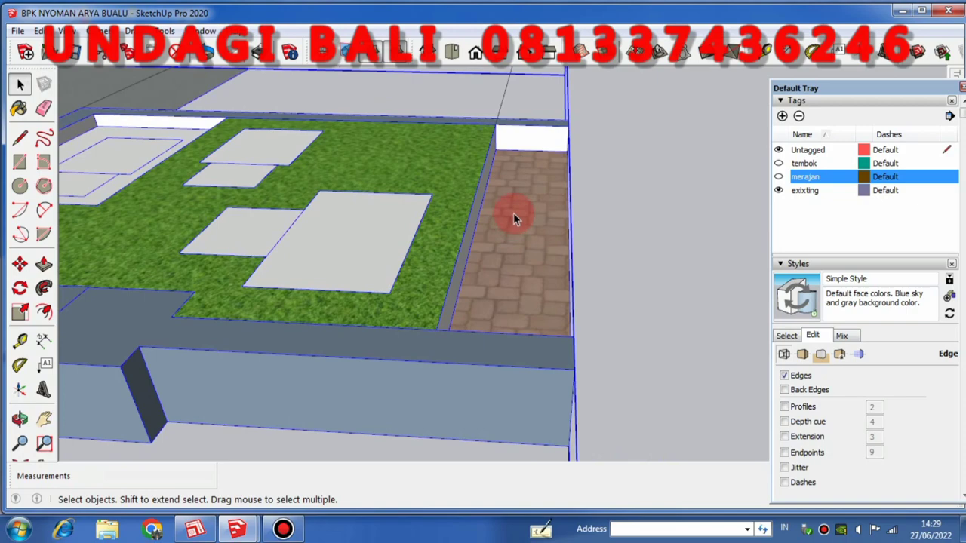
{"action": "middle_click_drag", "start_coordinate": [513, 219], "coordinate": [520, 199]}
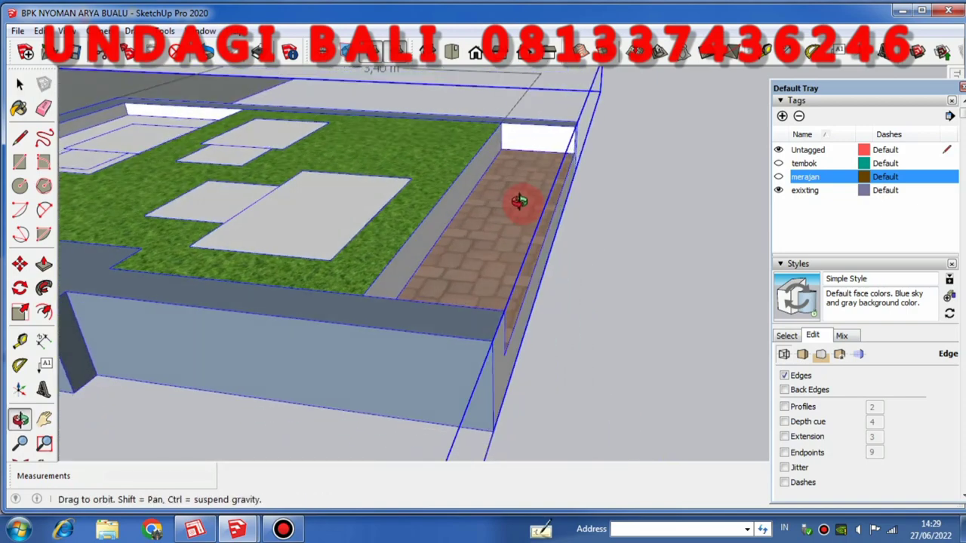
{"action": "scroll", "coordinate": [585, 219], "scroll_direction": "down", "scroll_amount": 3}
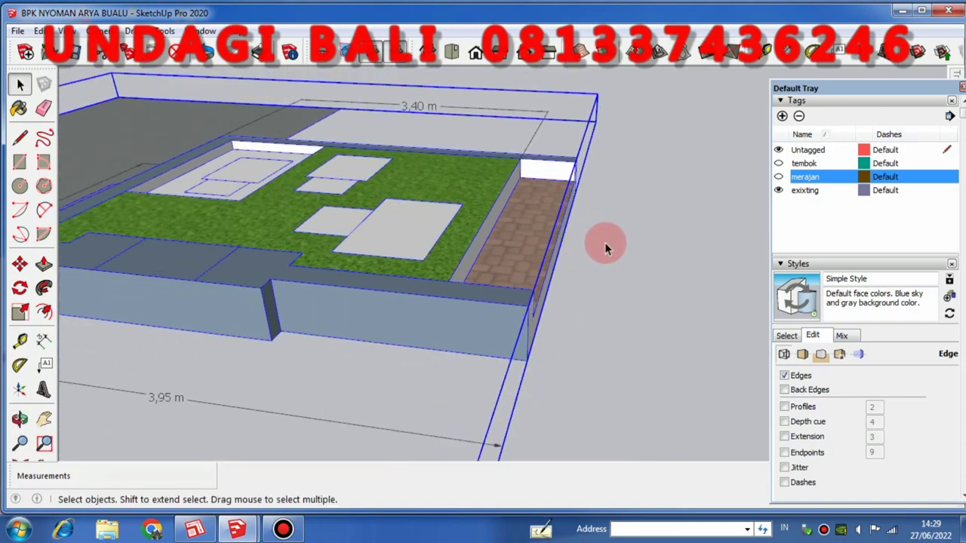
{"action": "scroll", "coordinate": [604, 243], "scroll_direction": "down", "scroll_amount": 3}
{"action": "left_click", "coordinate": [611, 227]}
{"action": "scroll", "coordinate": [504, 240], "scroll_direction": "up", "scroll_amount": 2}
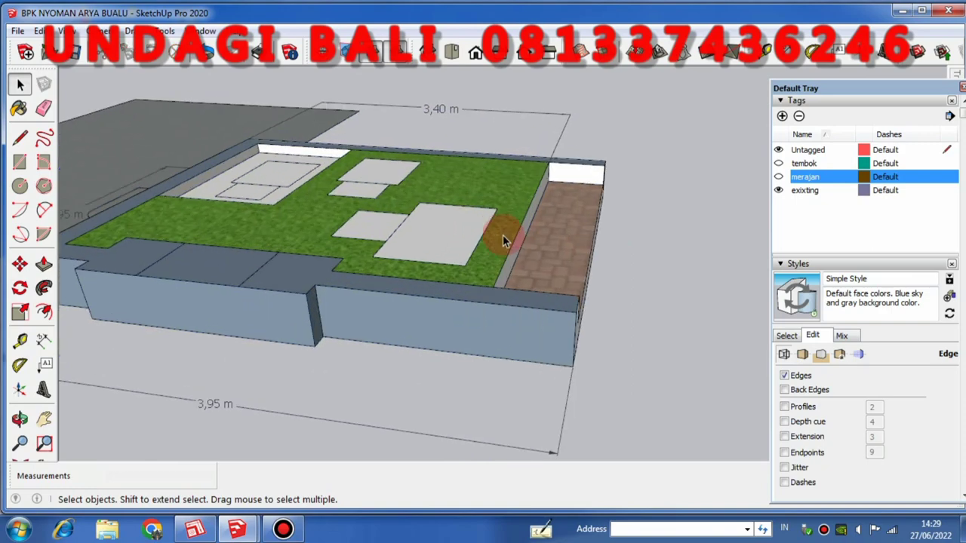
{"action": "middle_click_drag", "start_coordinate": [503, 240], "coordinate": [654, 237]}
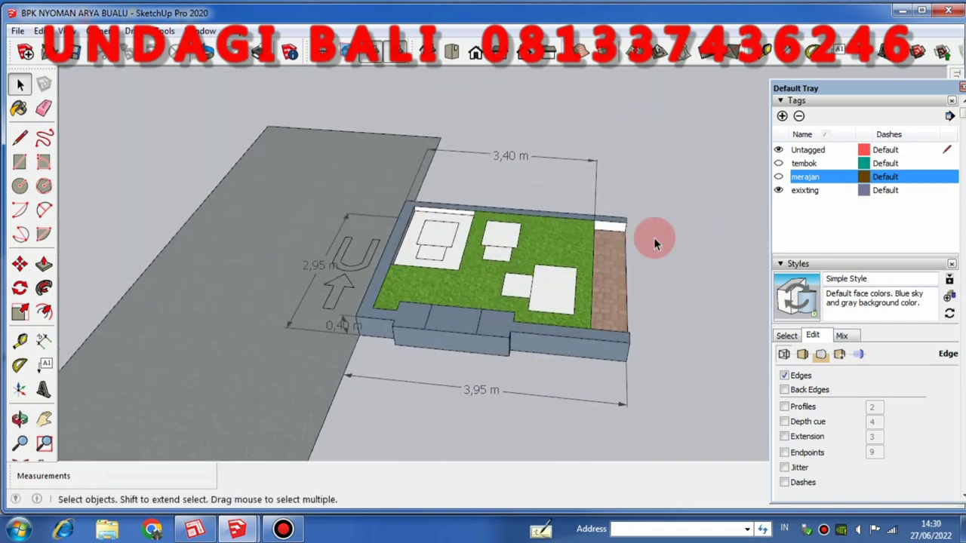
Step: Make the merajan tag visible and view the shrines standing on the compound's footprints
{"action": "left_click", "coordinate": [777, 177]}
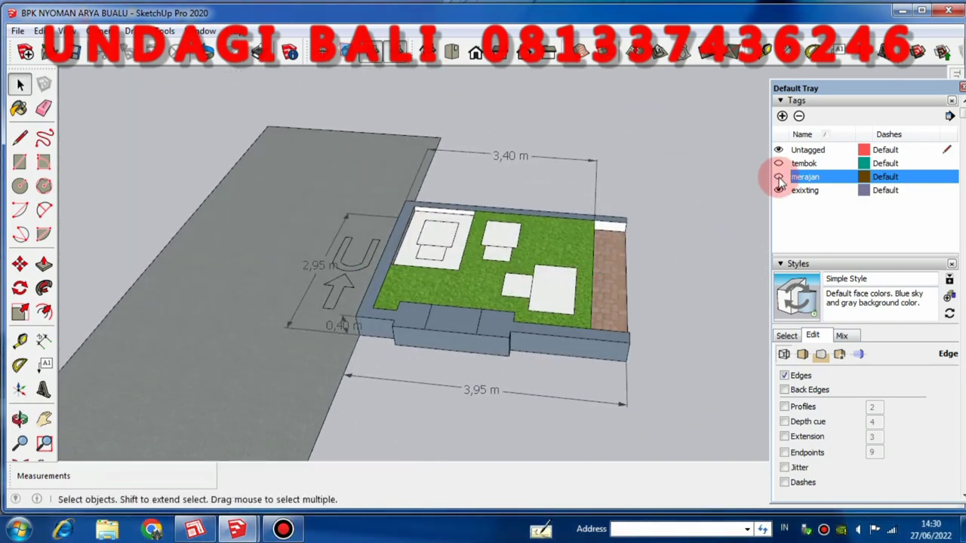
{"action": "left_click", "coordinate": [701, 175]}
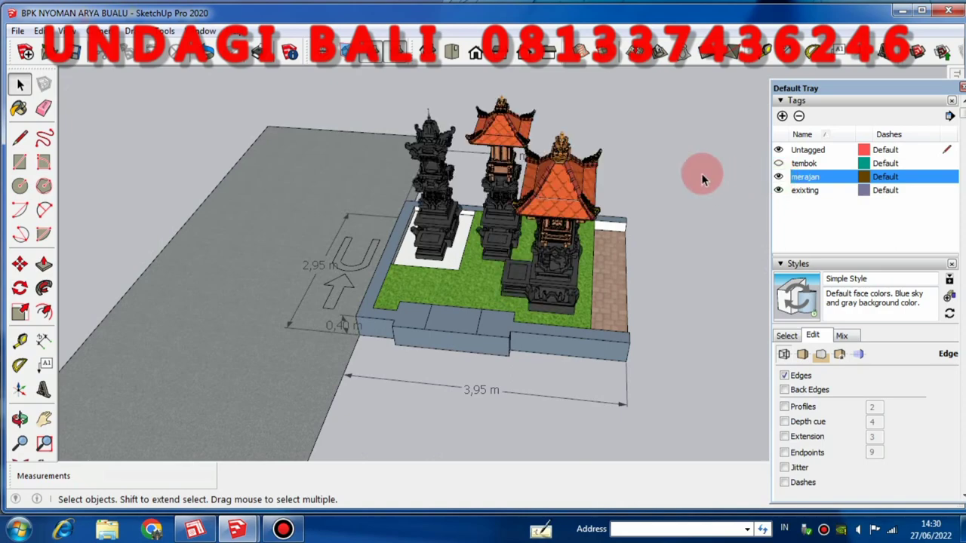
{"action": "middle_click_drag", "start_coordinate": [502, 304], "coordinate": [625, 216]}
{"action": "scroll", "coordinate": [589, 203], "scroll_direction": "up", "scroll_amount": 6}
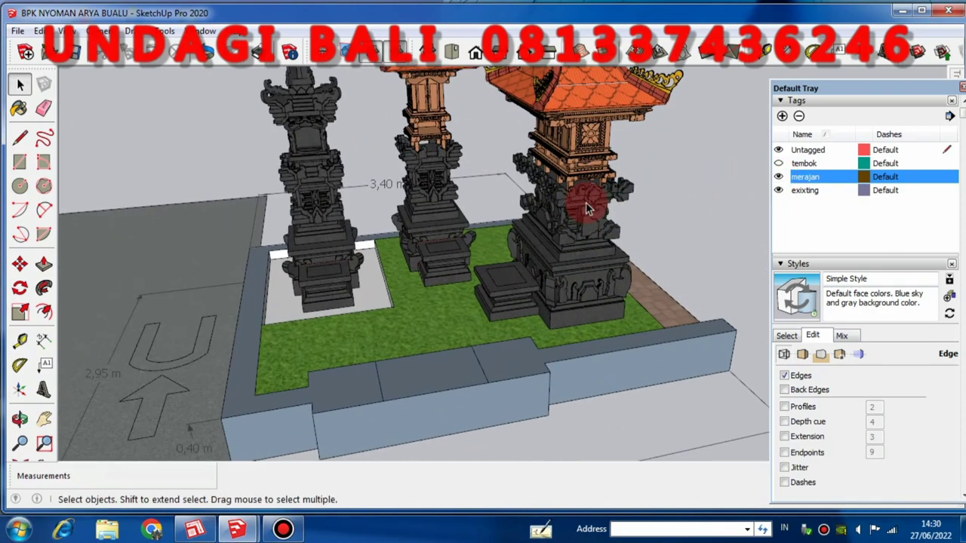
{"action": "scroll", "coordinate": [574, 271], "scroll_direction": "down", "scroll_amount": 4}
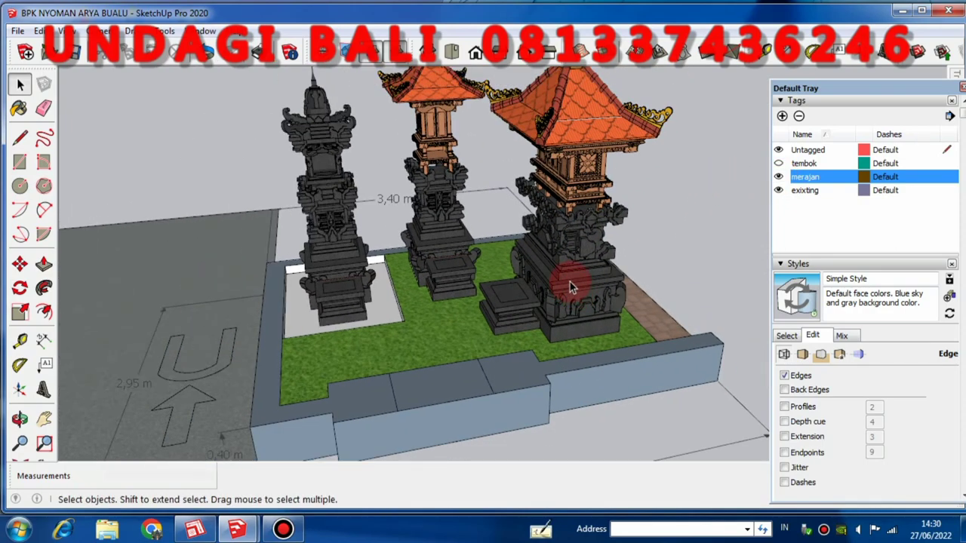
Step: Examine the three merajan shrines' roofs and upper bodies from the front and from the road side
{"action": "scroll", "coordinate": [568, 283], "scroll_direction": "down", "scroll_amount": 3}
{"action": "middle_click_drag", "start_coordinate": [568, 286], "coordinate": [609, 181]}
{"action": "scroll", "coordinate": [593, 131], "scroll_direction": "up", "scroll_amount": 4}
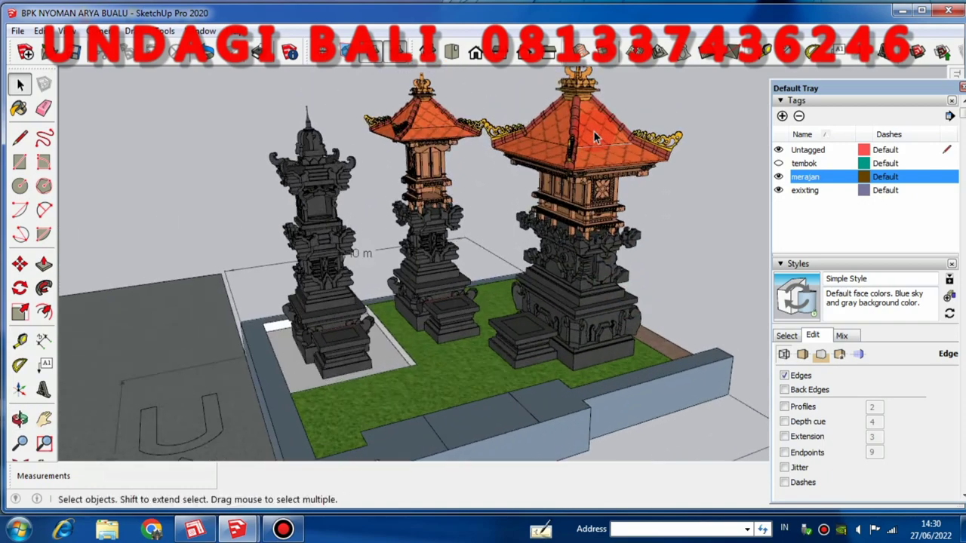
{"action": "scroll", "coordinate": [593, 131], "scroll_direction": "up", "scroll_amount": 2}
{"action": "middle_click_drag", "start_coordinate": [589, 138], "coordinate": [575, 215]}
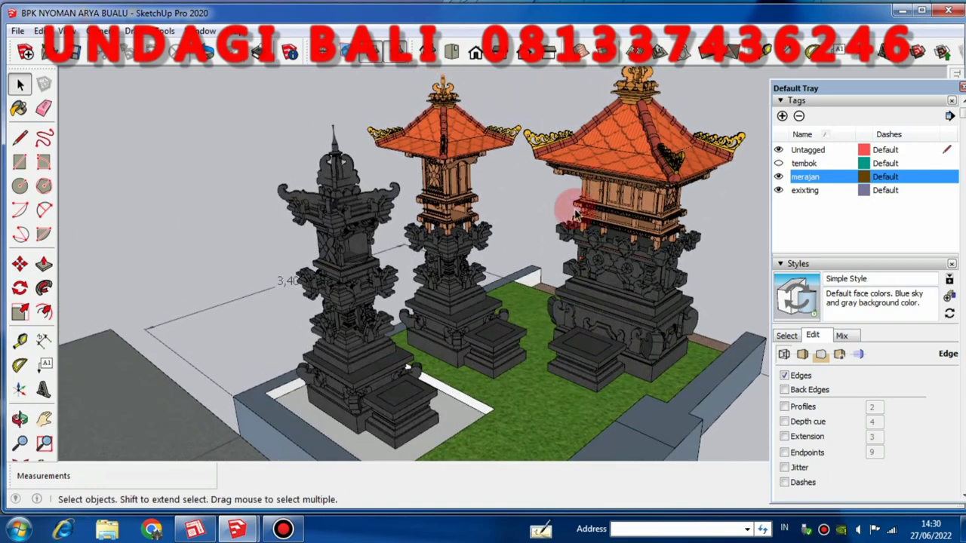
{"action": "scroll", "coordinate": [608, 168], "scroll_direction": "down", "scroll_amount": 3}
{"action": "middle_click_drag", "start_coordinate": [607, 168], "coordinate": [681, 133]}
{"action": "scroll", "coordinate": [662, 134], "scroll_direction": "up", "scroll_amount": 6}
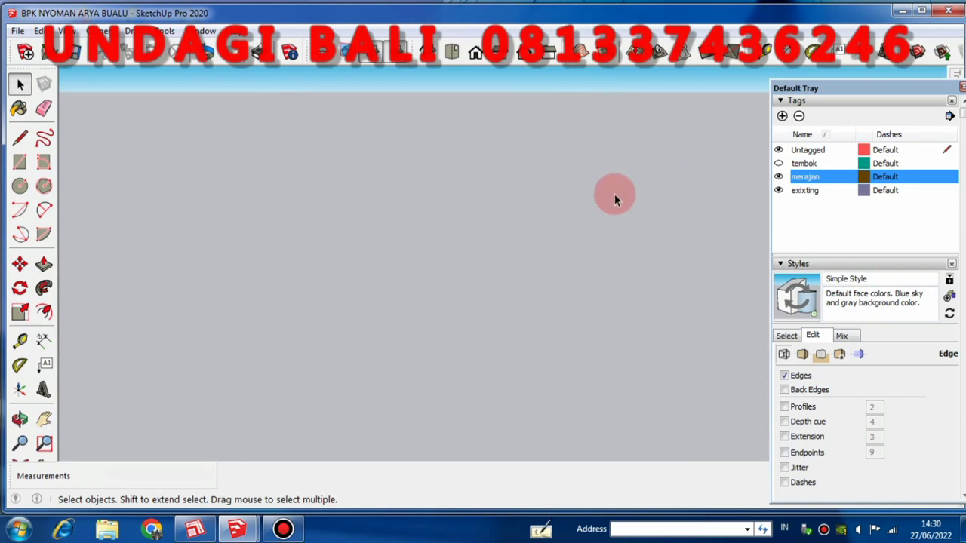
{"action": "scroll", "coordinate": [612, 198], "scroll_direction": "down", "scroll_amount": 5}
{"action": "scroll", "coordinate": [612, 198], "scroll_direction": "up", "scroll_amount": 2}
{"action": "middle_click_drag", "start_coordinate": [612, 198], "coordinate": [633, 250]}
{"action": "scroll", "coordinate": [582, 283], "scroll_direction": "up", "scroll_amount": 3}
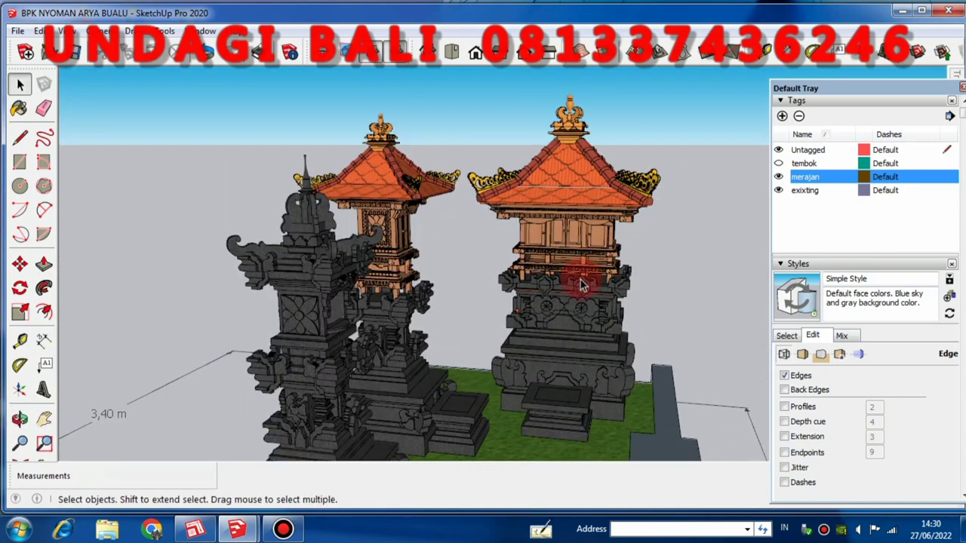
Step: Examine the largest shrine's front up close, including its carved base and the low plinth before it
{"action": "middle_click_drag", "start_coordinate": [581, 284], "coordinate": [597, 250]}
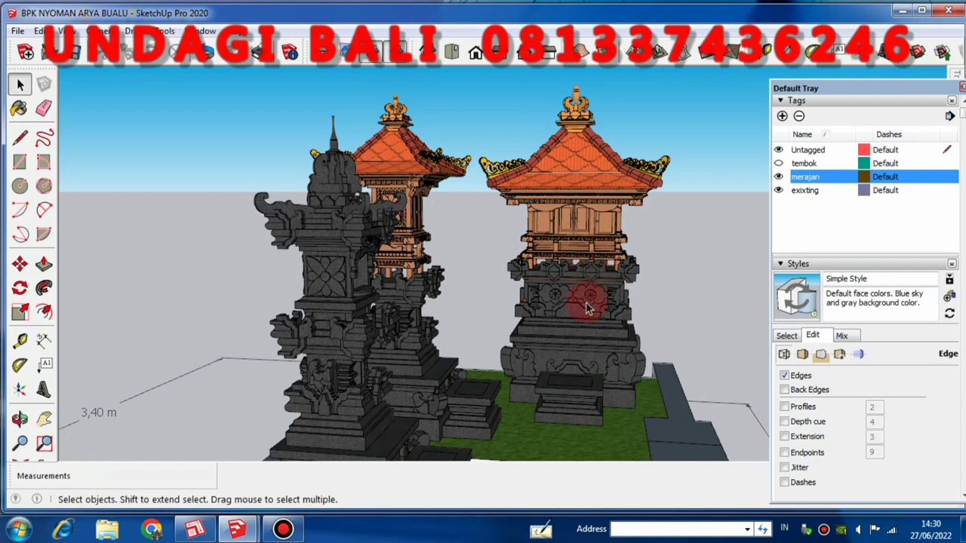
{"action": "middle_click_drag", "start_coordinate": [588, 307], "coordinate": [565, 280]}
{"action": "scroll", "coordinate": [565, 355], "scroll_direction": "up", "scroll_amount": 4}
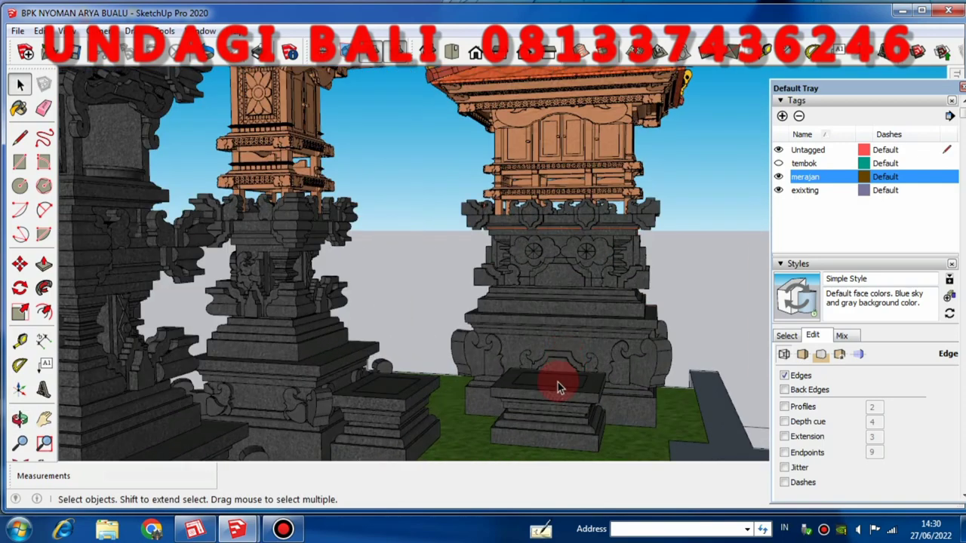
{"action": "scroll", "coordinate": [543, 359], "scroll_direction": "up", "scroll_amount": 2}
{"action": "scroll", "coordinate": [540, 354], "scroll_direction": "down", "scroll_amount": 2}
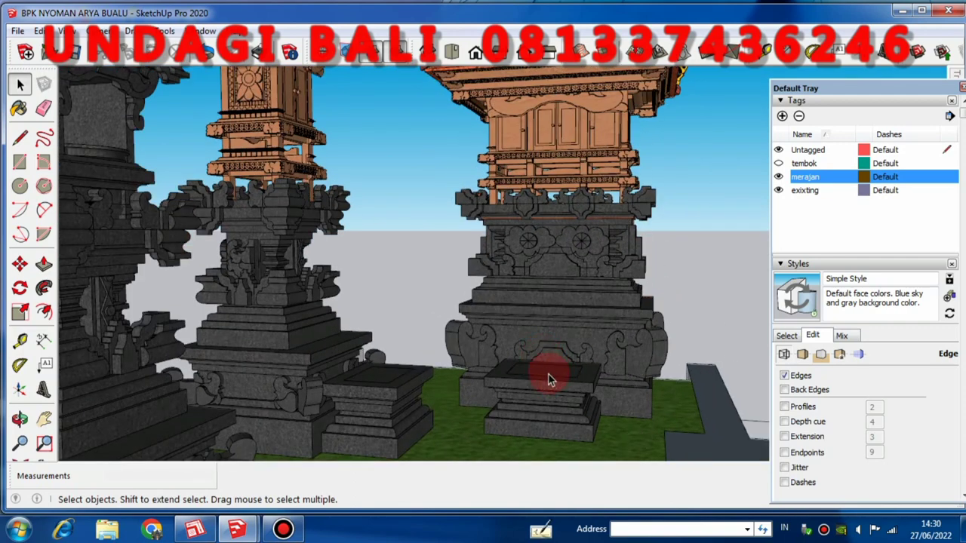
Step: Highlight the shrines by selecting them, inspect their bodies and bases, and clear the selection
{"action": "key", "text": "ctrl+a"}
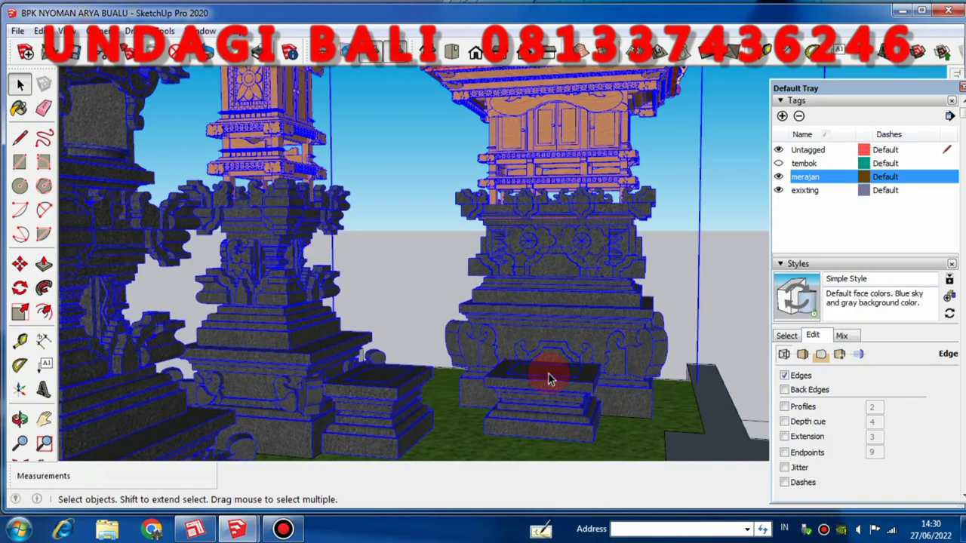
{"action": "middle_click_drag", "start_coordinate": [549, 375], "coordinate": [538, 168]}
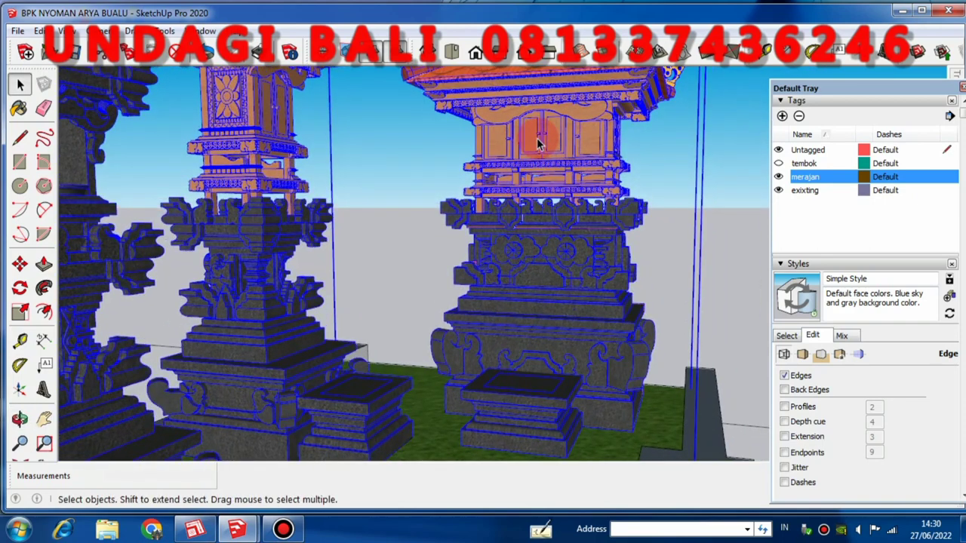
{"action": "scroll", "coordinate": [544, 170], "scroll_direction": "down", "scroll_amount": 1}
{"action": "left_click", "coordinate": [676, 160]}
{"action": "middle_click_drag", "start_coordinate": [671, 166], "coordinate": [610, 209]}
{"action": "scroll", "coordinate": [533, 237], "scroll_direction": "down", "scroll_amount": 4}
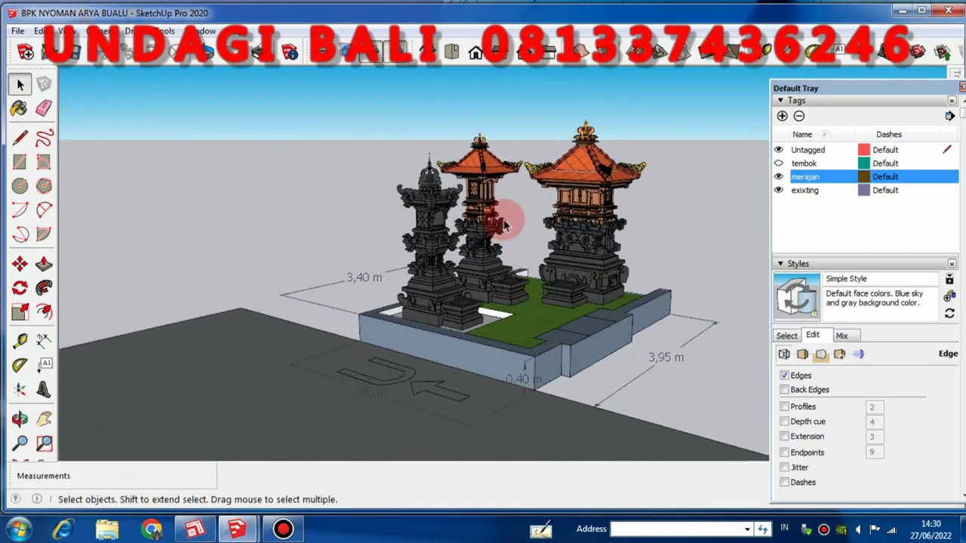
Step: Review the three shrines within the walled compound from its front side near the road
{"action": "scroll", "coordinate": [503, 223], "scroll_direction": "up", "scroll_amount": 3}
{"action": "middle_click_drag", "start_coordinate": [499, 220], "coordinate": [453, 220]}
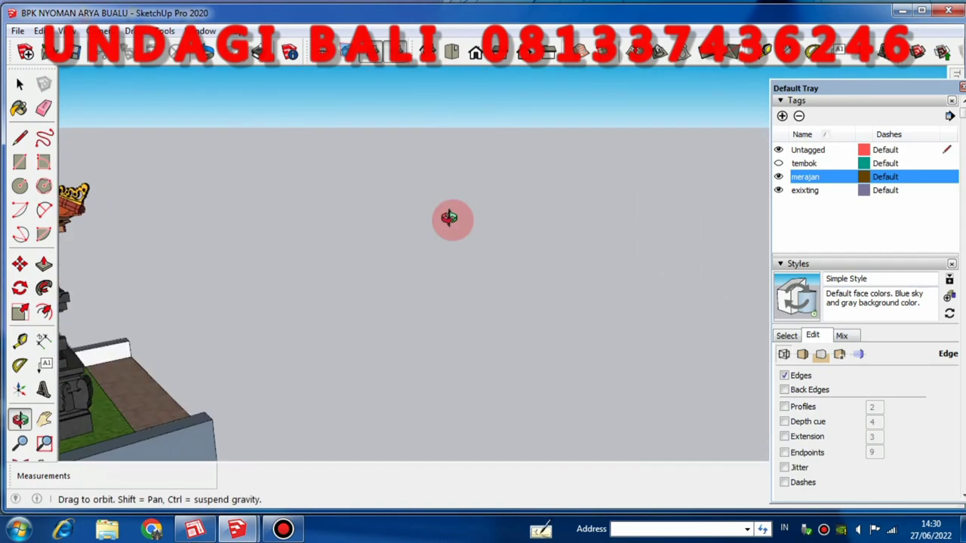
{"action": "scroll", "coordinate": [524, 211], "scroll_direction": "down", "scroll_amount": 4}
{"action": "scroll", "coordinate": [249, 256], "scroll_direction": "up", "scroll_amount": 5}
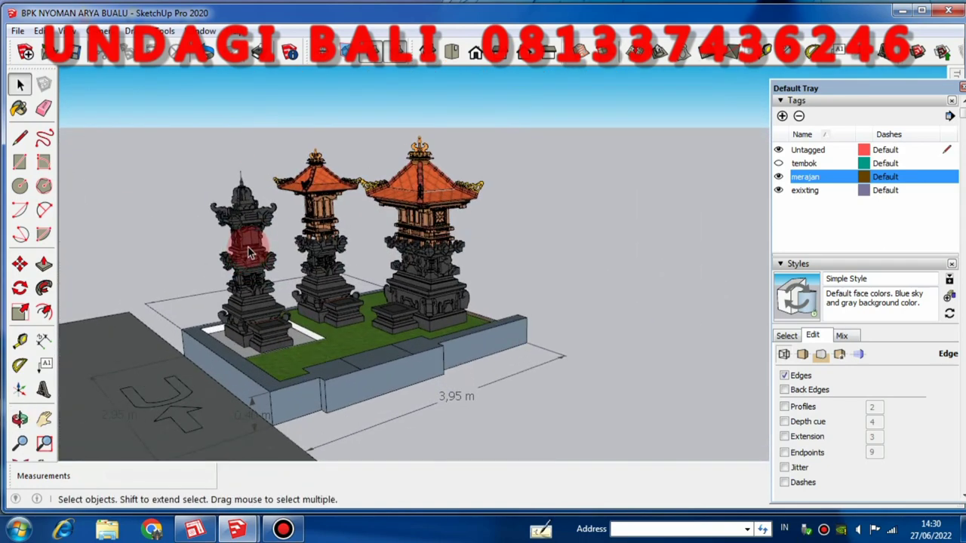
{"action": "middle_click_drag", "start_coordinate": [249, 237], "coordinate": [283, 271]}
{"action": "scroll", "coordinate": [492, 287], "scroll_direction": "down", "scroll_amount": 3}
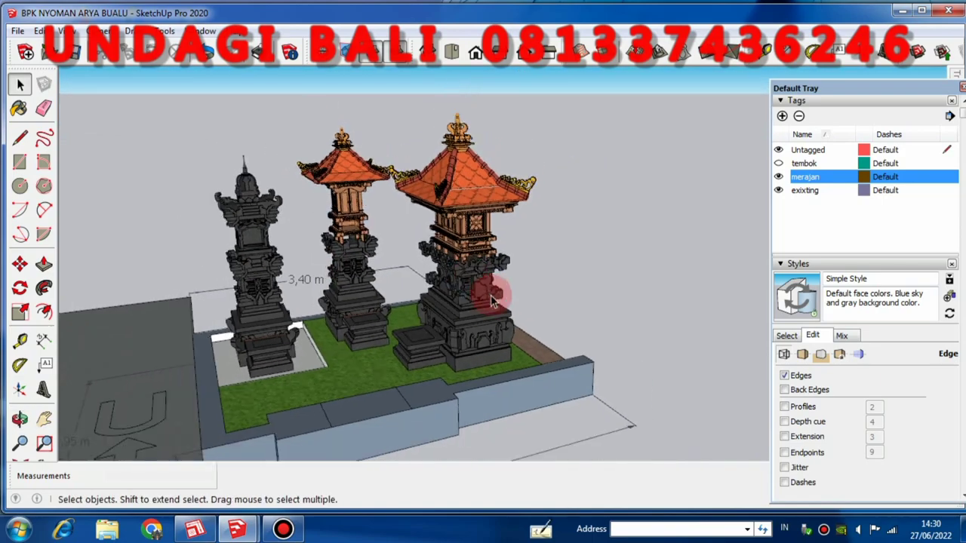
Step: Examine the largest shrine from the front wall and compare the positions of all three shrines on the compound floor
{"action": "scroll", "coordinate": [328, 280], "scroll_direction": "up", "scroll_amount": 2}
{"action": "scroll", "coordinate": [474, 308], "scroll_direction": "up", "scroll_amount": 4}
{"action": "scroll", "coordinate": [538, 323], "scroll_direction": "down", "scroll_amount": 1}
{"action": "middle_click_drag", "start_coordinate": [537, 323], "coordinate": [457, 288]}
{"action": "scroll", "coordinate": [541, 337], "scroll_direction": "down", "scroll_amount": 2}
{"action": "scroll", "coordinate": [506, 362], "scroll_direction": "down", "scroll_amount": 2}
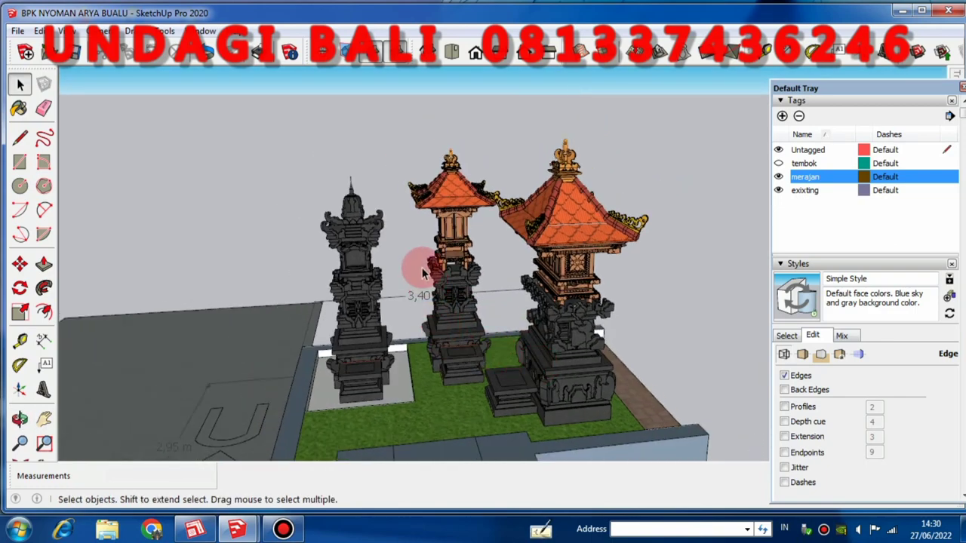
{"action": "scroll", "coordinate": [423, 267], "scroll_direction": "down", "scroll_amount": 1}
{"action": "scroll", "coordinate": [538, 264], "scroll_direction": "down", "scroll_amount": 3}
{"action": "scroll", "coordinate": [485, 306], "scroll_direction": "up", "scroll_amount": 5}
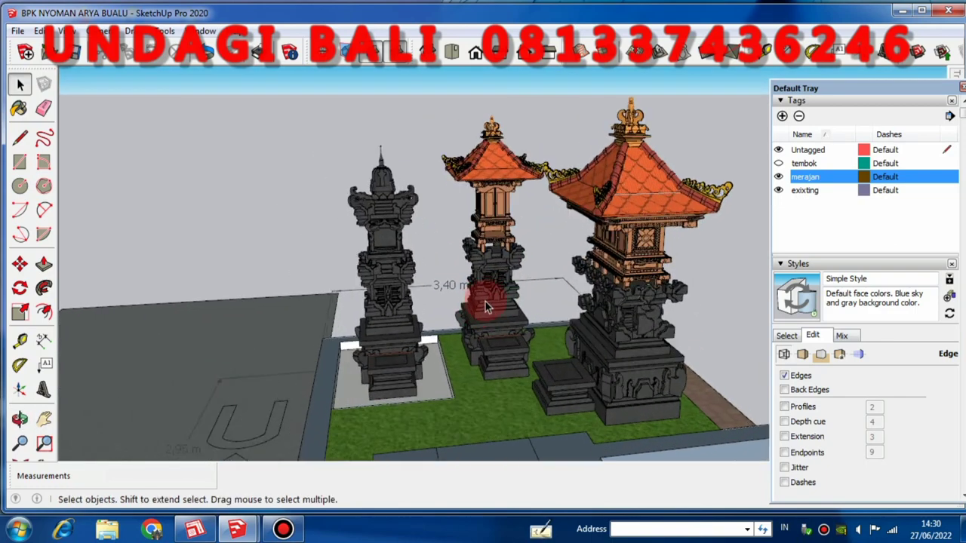
Step: Examine the all-black corner shrine and how its base and plinth stand on the recessed white floor
{"action": "scroll", "coordinate": [382, 394], "scroll_direction": "up", "scroll_amount": 3}
{"action": "scroll", "coordinate": [383, 394], "scroll_direction": "down", "scroll_amount": 3}
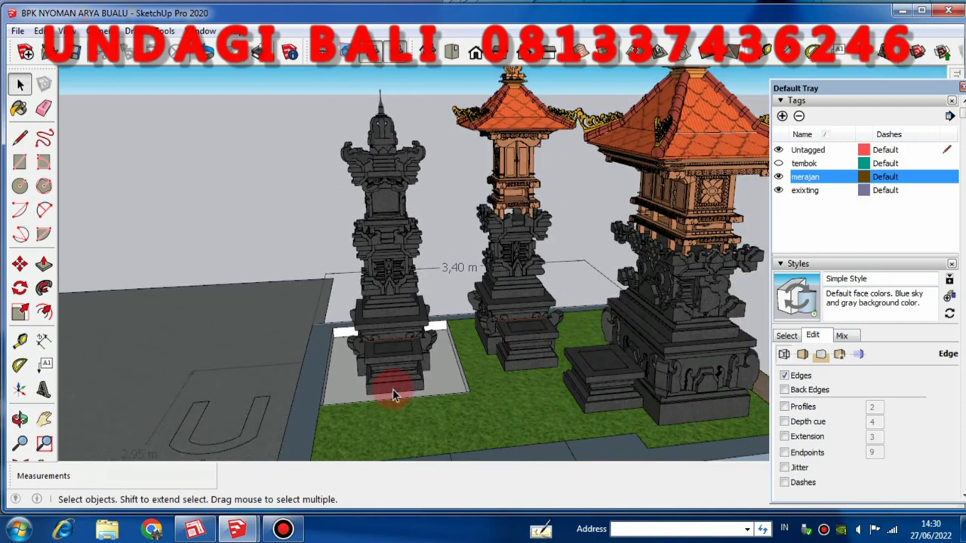
{"action": "scroll", "coordinate": [392, 388], "scroll_direction": "up", "scroll_amount": 2}
{"action": "middle_click_drag", "start_coordinate": [392, 389], "coordinate": [407, 332]}
{"action": "scroll", "coordinate": [414, 283], "scroll_direction": "up", "scroll_amount": 2}
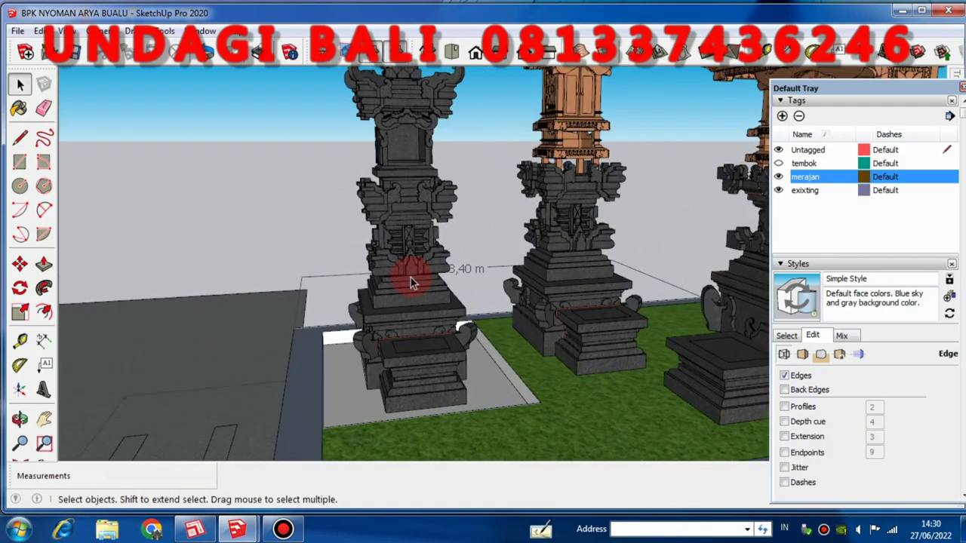
{"action": "scroll", "coordinate": [415, 287], "scroll_direction": "down", "scroll_amount": 2}
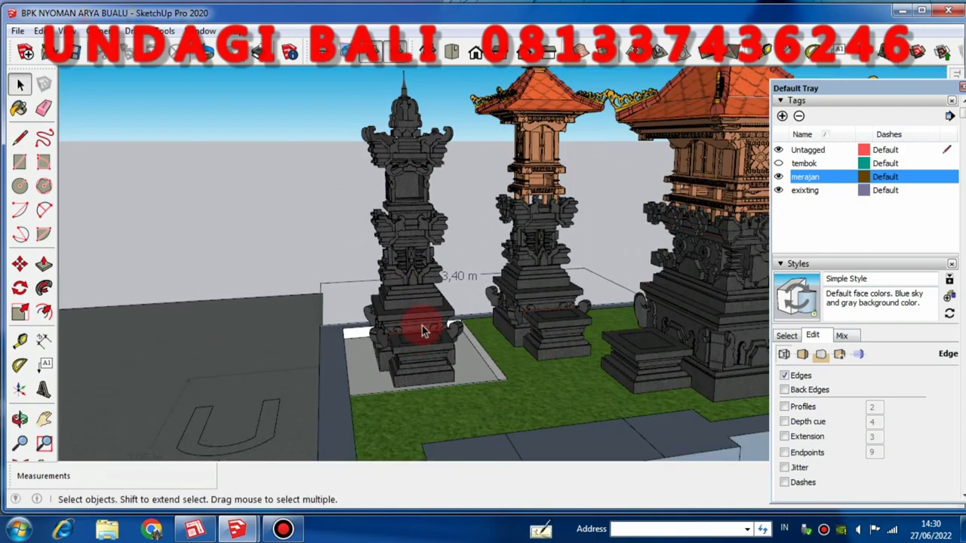
{"action": "mouse_move", "coordinate": [426, 330]}
{"action": "middle_mouse_down"}
{"action": "mouse_move", "coordinate": [431, 302]}
{"action": "mouse_move", "coordinate": [489, 351]}
{"action": "middle_mouse_up"}
{"action": "scroll", "coordinate": [489, 351], "scroll_direction": "up", "scroll_amount": 2}
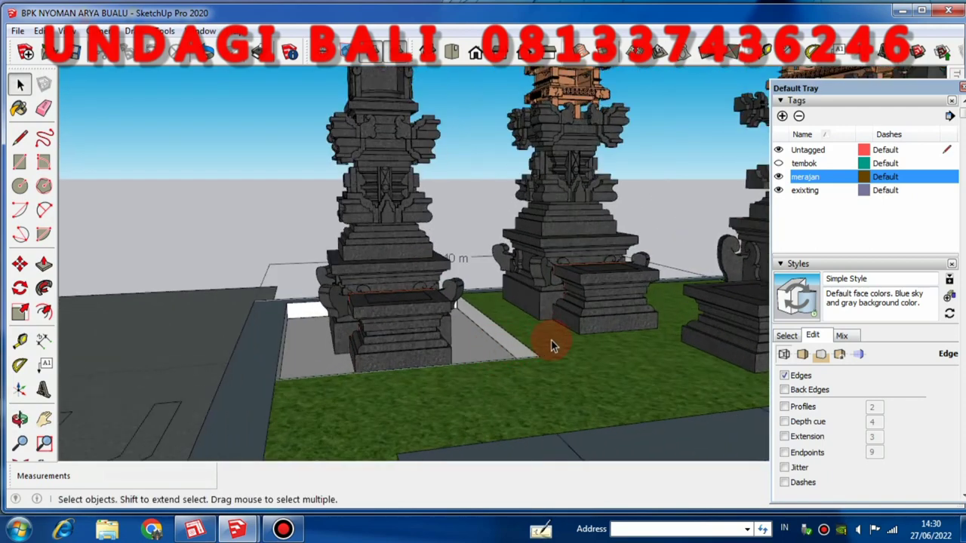
Step: Select the existing compound and inspect the recessed floor's edges around the corner shrine's base
{"action": "left_click", "coordinate": [550, 344]}
{"action": "middle_click_drag", "start_coordinate": [551, 341], "coordinate": [518, 370]}
{"action": "scroll", "coordinate": [515, 347], "scroll_direction": "up", "scroll_amount": 2}
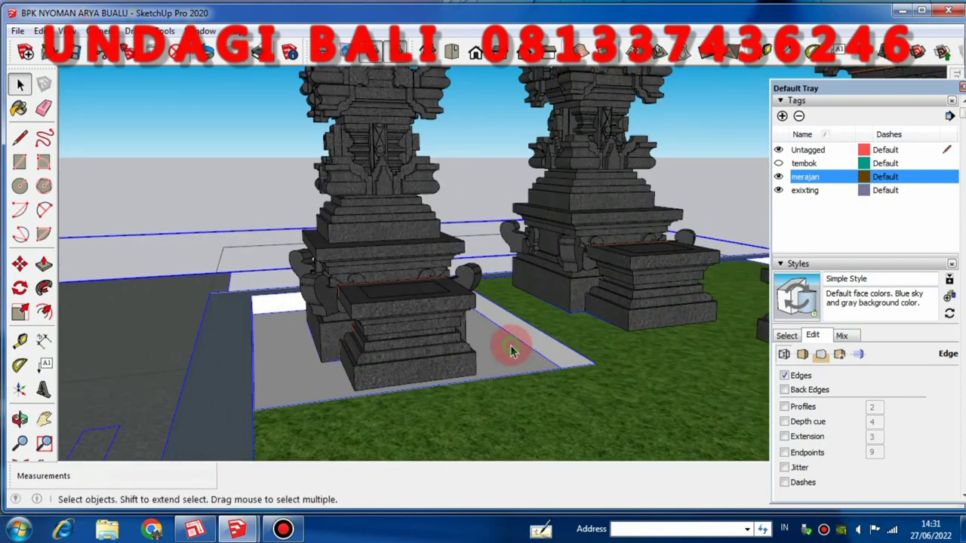
{"action": "middle_click_drag", "start_coordinate": [454, 323], "coordinate": [487, 296]}
{"action": "scroll", "coordinate": [349, 250], "scroll_direction": "up", "scroll_amount": 1}
{"action": "scroll", "coordinate": [348, 250], "scroll_direction": "down", "scroll_amount": 2}
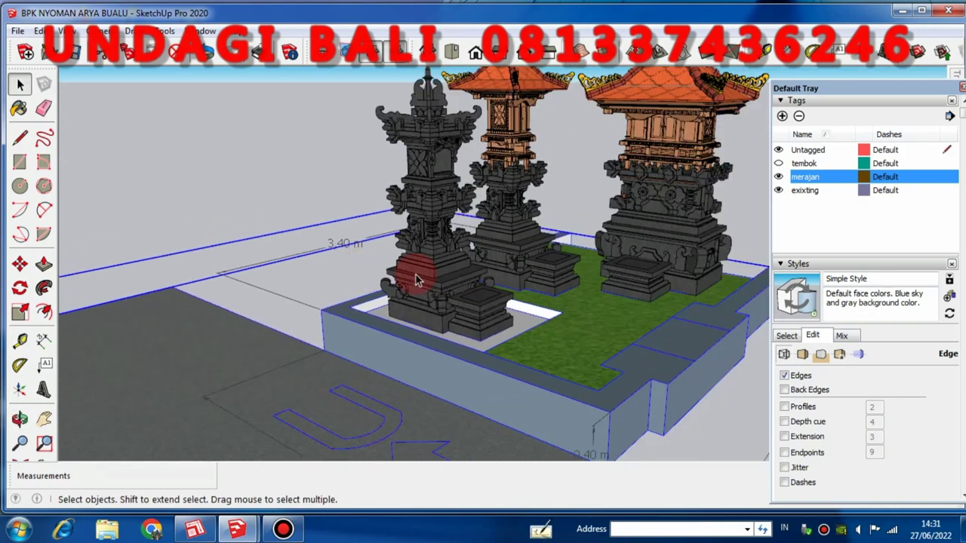
Step: Examine the corner shrine's base from behind the back wall, and clear the compound's selection
{"action": "scroll", "coordinate": [445, 302], "scroll_direction": "down", "scroll_amount": 1}
{"action": "middle_click_drag", "start_coordinate": [391, 297], "coordinate": [647, 352]}
{"action": "middle_click_drag", "start_coordinate": [507, 328], "coordinate": [550, 324]}
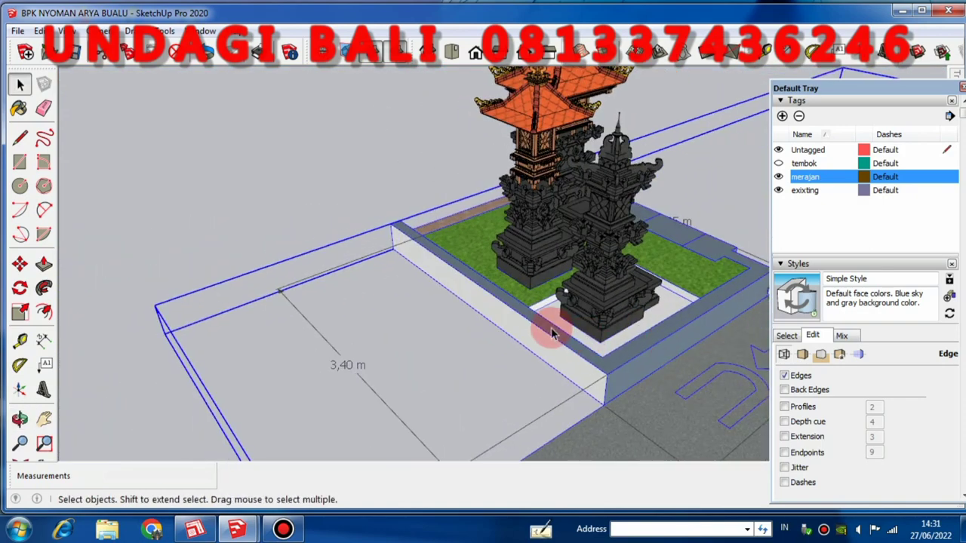
{"action": "scroll", "coordinate": [403, 297], "scroll_direction": "down", "scroll_amount": 2}
{"action": "scroll", "coordinate": [566, 309], "scroll_direction": "up", "scroll_amount": 2}
{"action": "scroll", "coordinate": [573, 347], "scroll_direction": "up", "scroll_amount": 4}
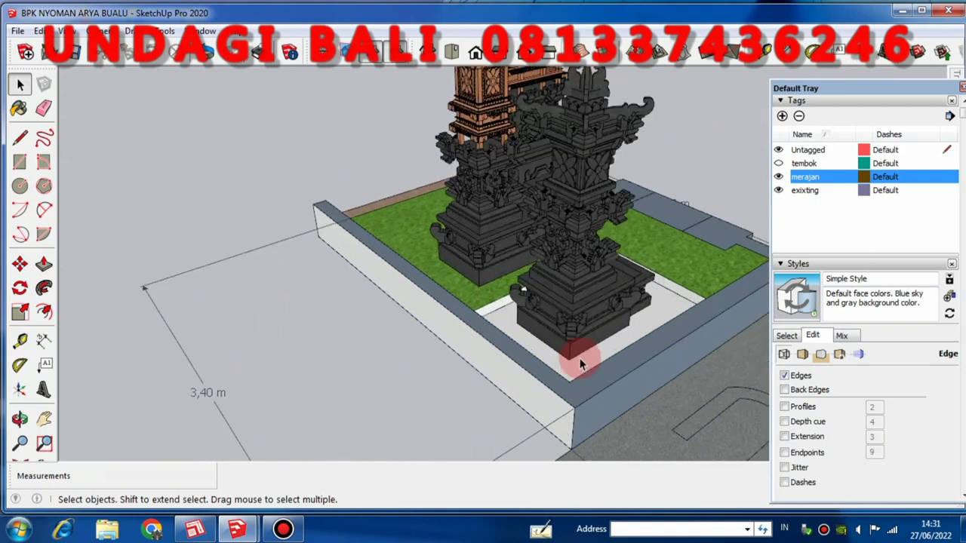
{"action": "middle_click_drag", "start_coordinate": [576, 354], "coordinate": [619, 351]}
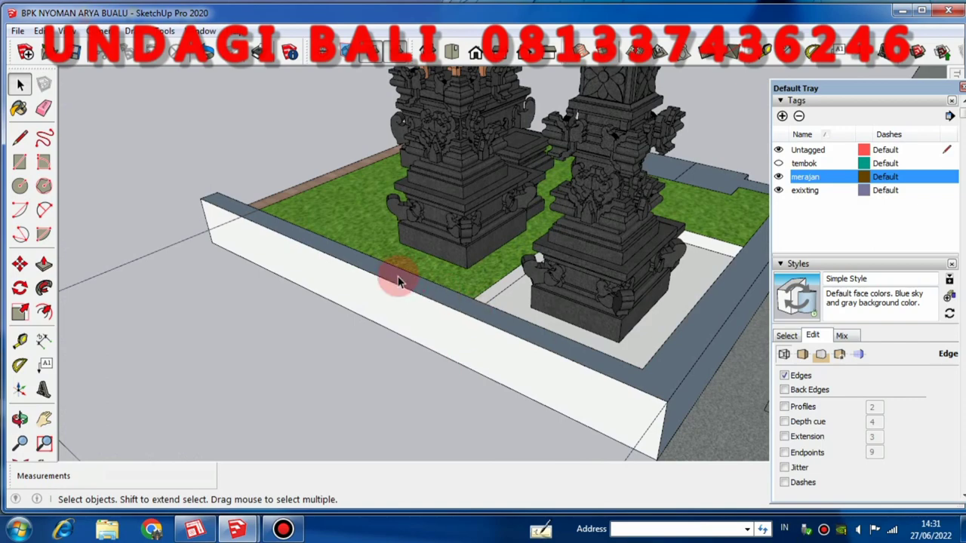
Step: Examine the grass and the sunken brick-paved strip beside the largest shrine from the back wall and the paved side
{"action": "scroll", "coordinate": [400, 281], "scroll_direction": "down", "scroll_amount": 2}
{"action": "middle_click_drag", "start_coordinate": [370, 255], "coordinate": [553, 272]}
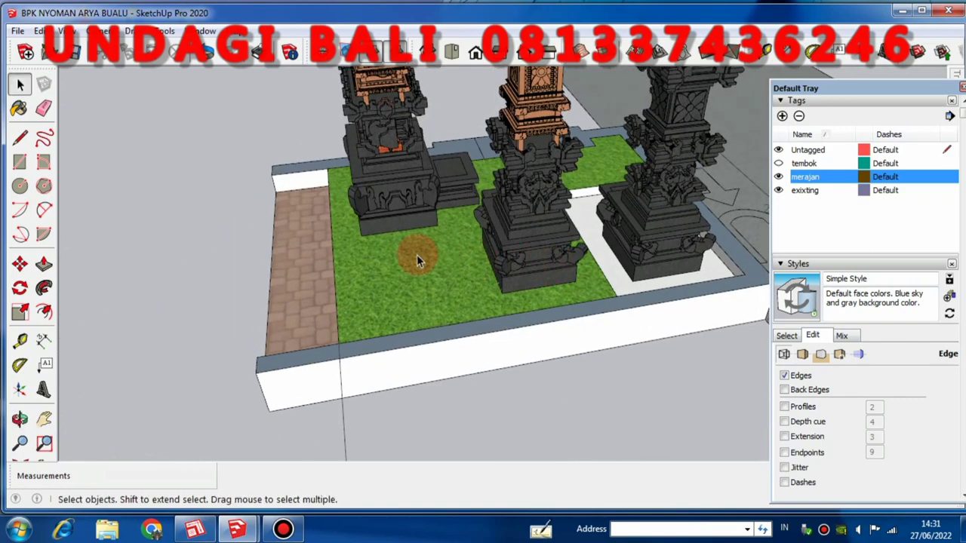
{"action": "scroll", "coordinate": [338, 290], "scroll_direction": "down", "scroll_amount": 2}
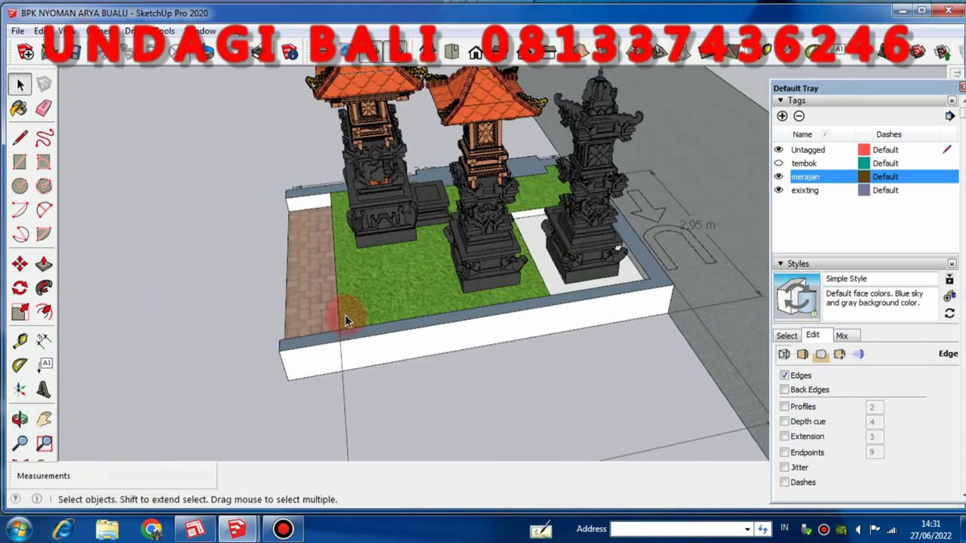
{"action": "middle_click_drag", "start_coordinate": [353, 308], "coordinate": [470, 299]}
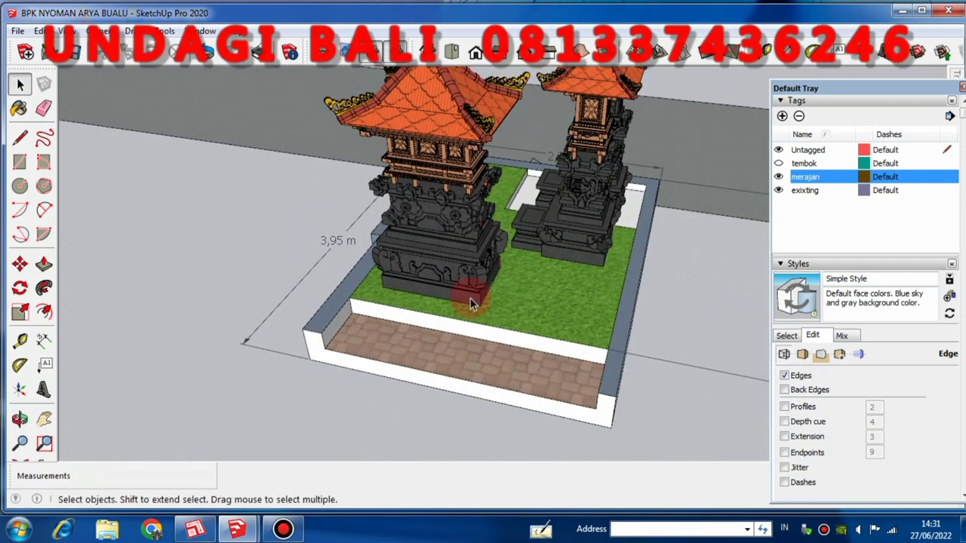
Step: Review the whole dimensioned compound with its shrines from the paved end around to the front wall
{"action": "scroll", "coordinate": [465, 264], "scroll_direction": "down", "scroll_amount": 3}
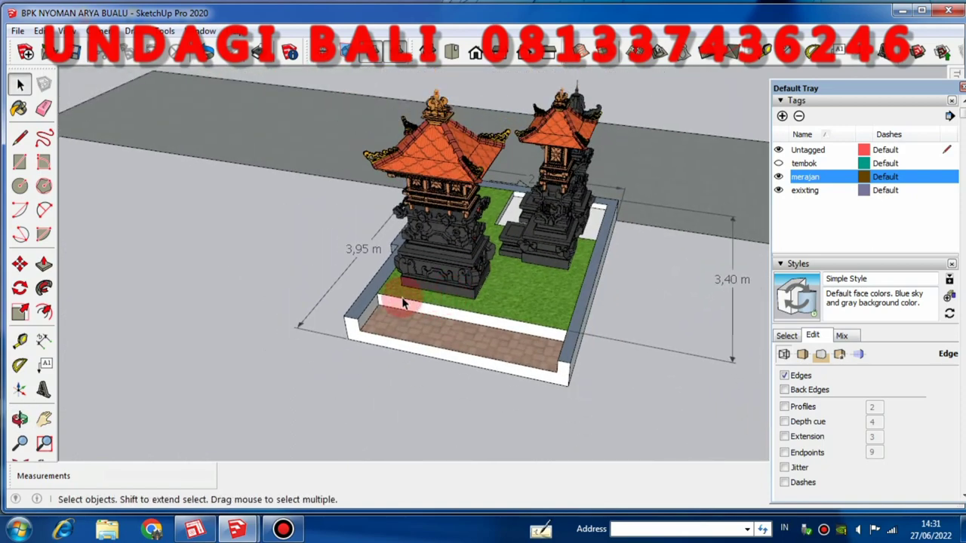
{"action": "middle_click_drag", "start_coordinate": [399, 302], "coordinate": [485, 327]}
{"action": "scroll", "coordinate": [528, 286], "scroll_direction": "down", "scroll_amount": 2}
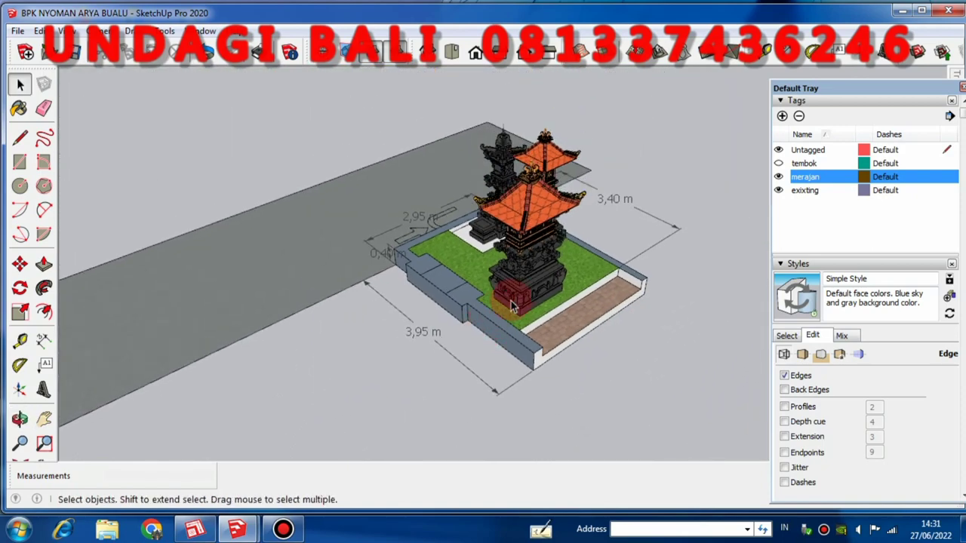
{"action": "scroll", "coordinate": [513, 298], "scroll_direction": "up", "scroll_amount": 3}
{"action": "middle_click_drag", "start_coordinate": [513, 298], "coordinate": [657, 293]}
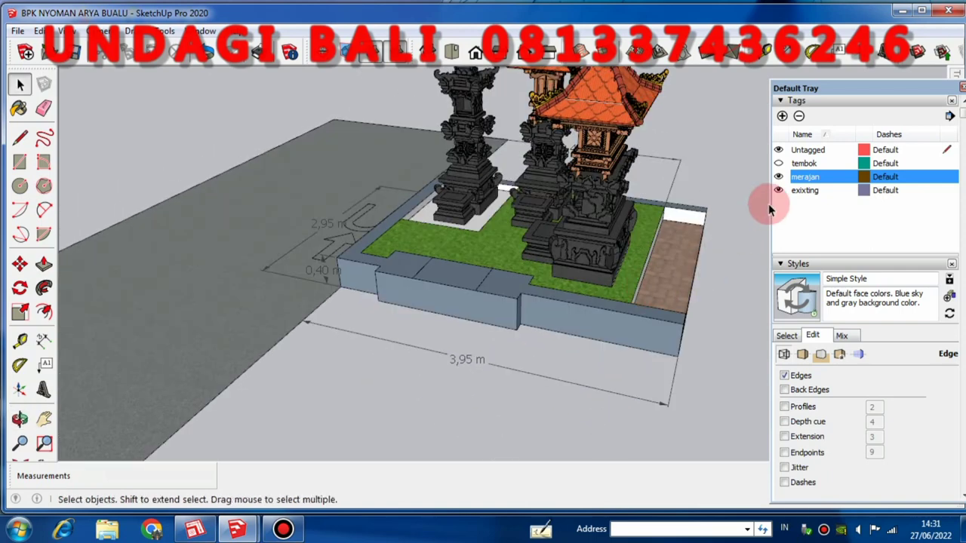